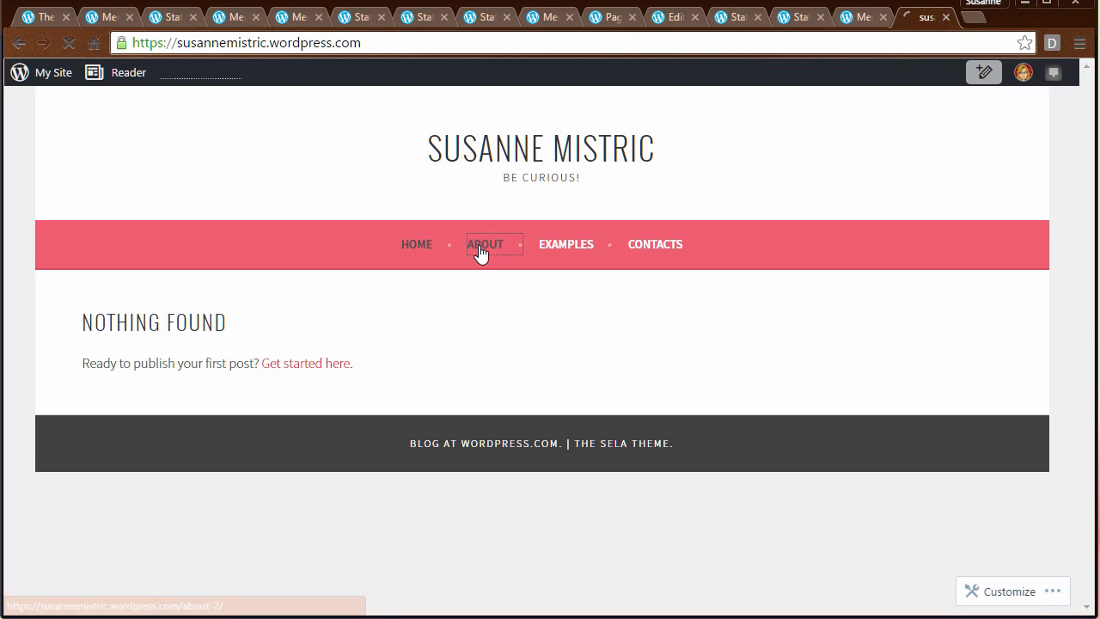
- View the example site's Contacts page and the svdmtutorials site's About page
key(Tab)
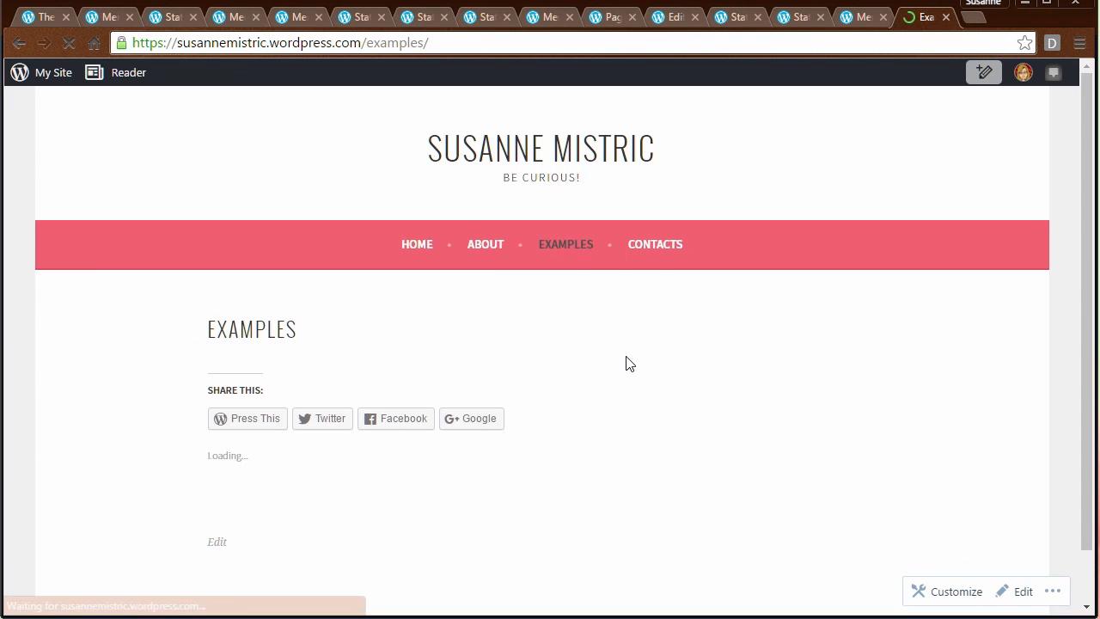
click(663, 253)
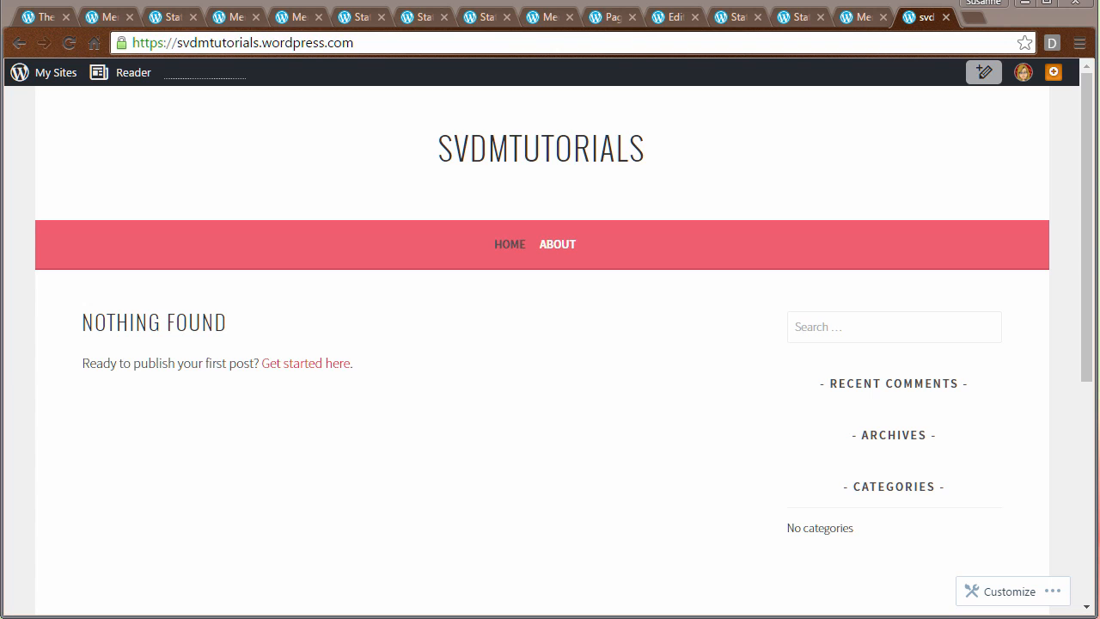
click(558, 247)
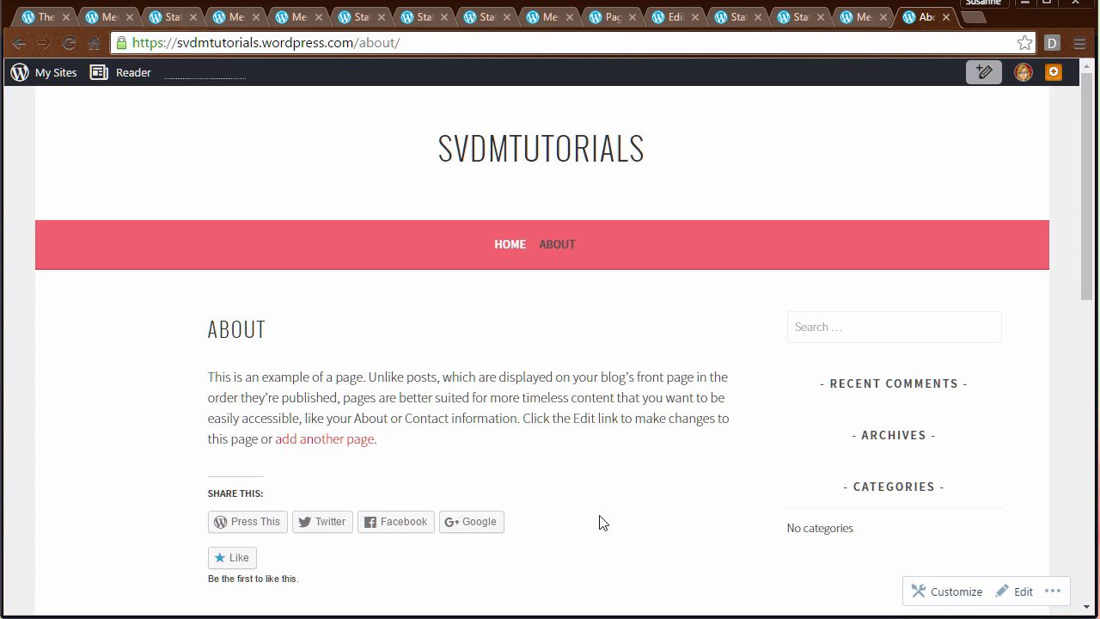
- Create and save a new menu for the Primary Menu area of the svdmtutorials site
click(53, 74)
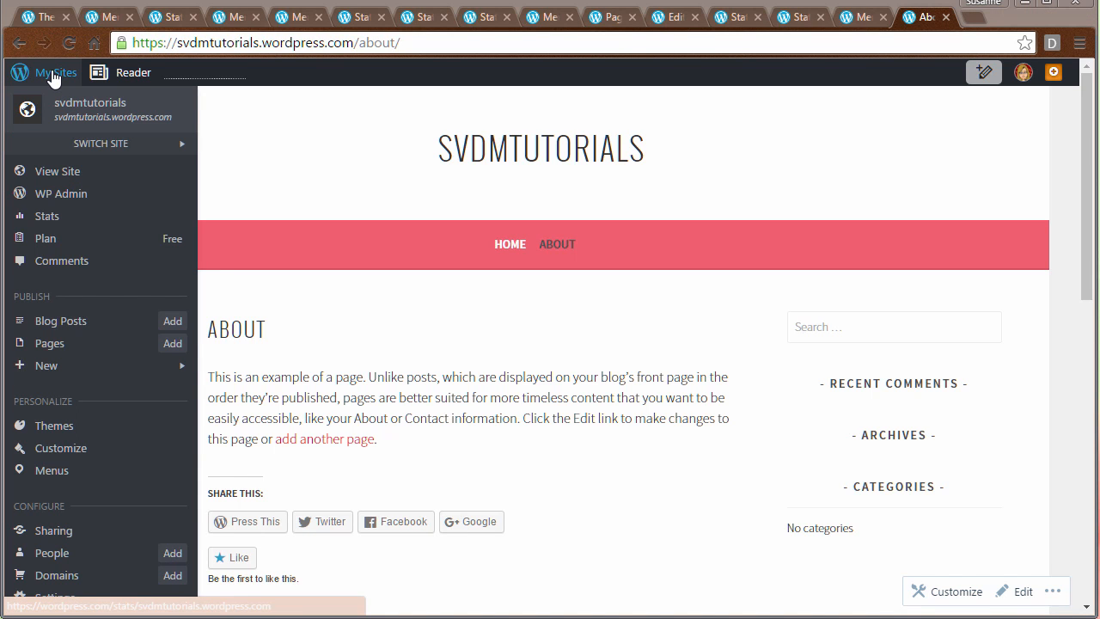
click(53, 75)
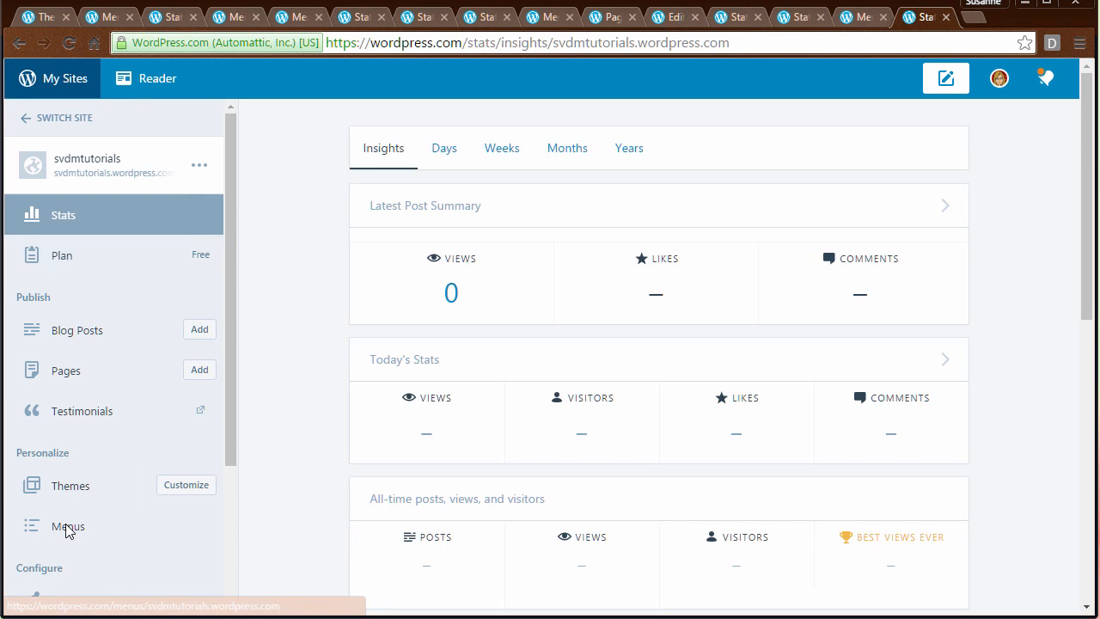
click(66, 528)
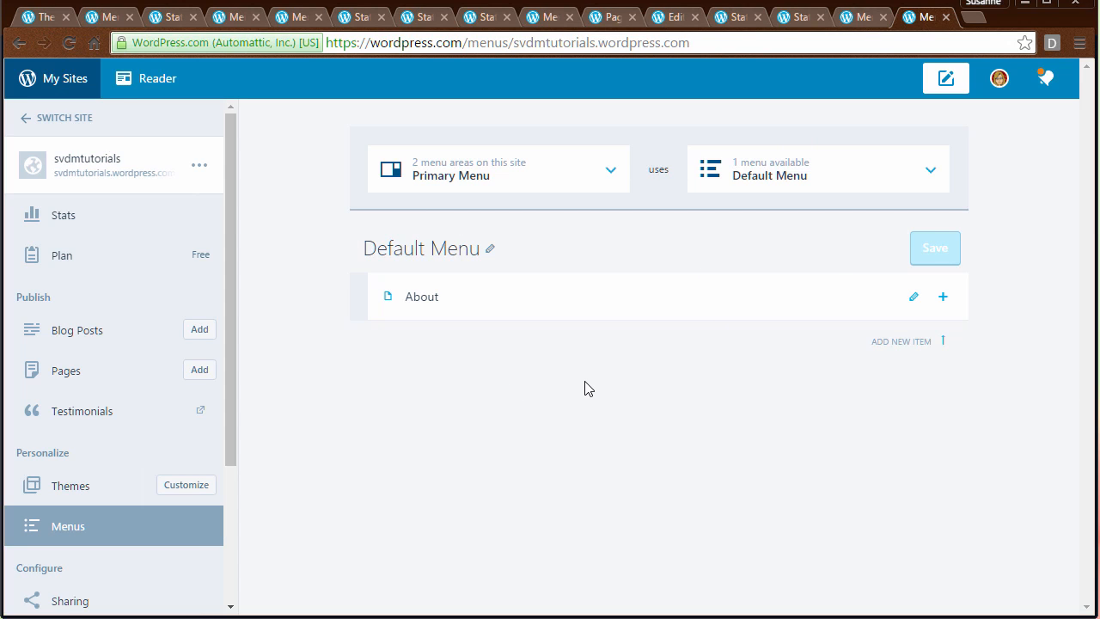
click(931, 178)
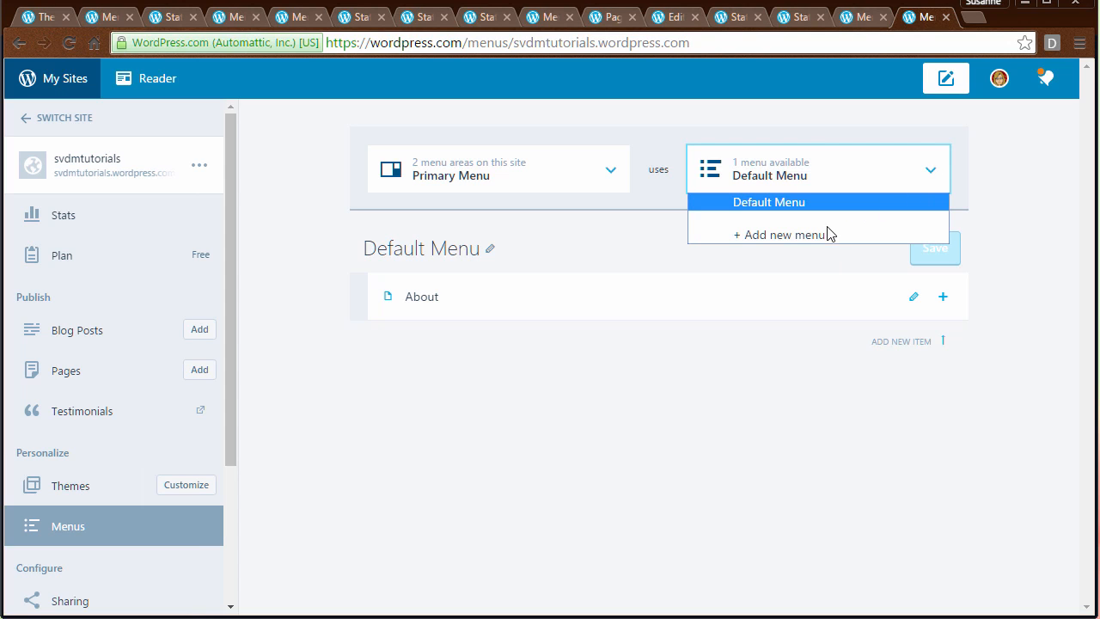
click(813, 236)
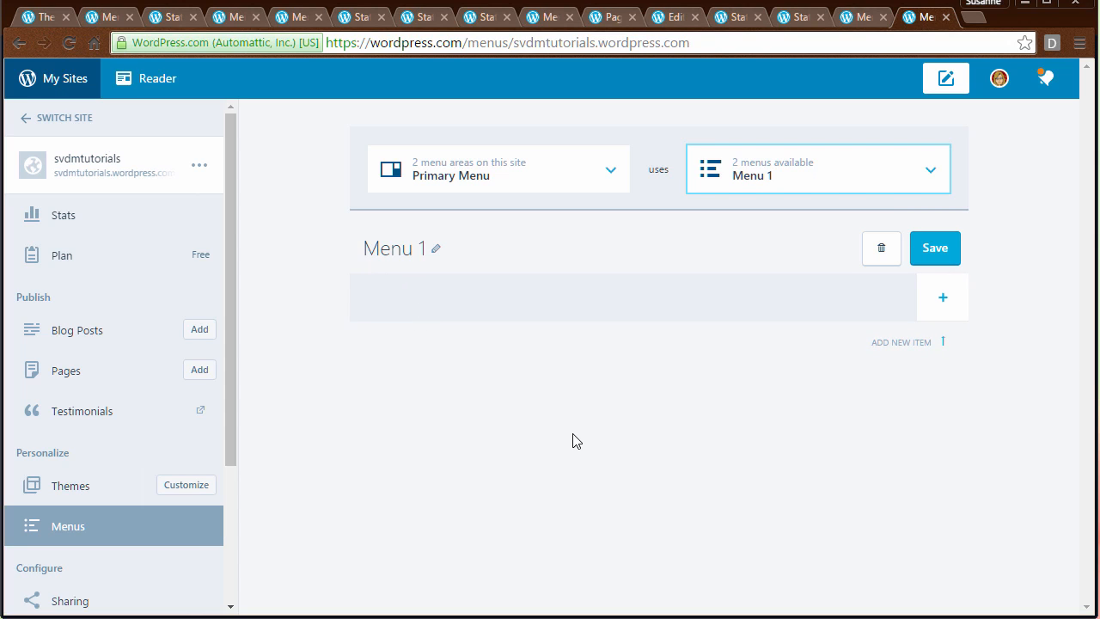
click(942, 254)
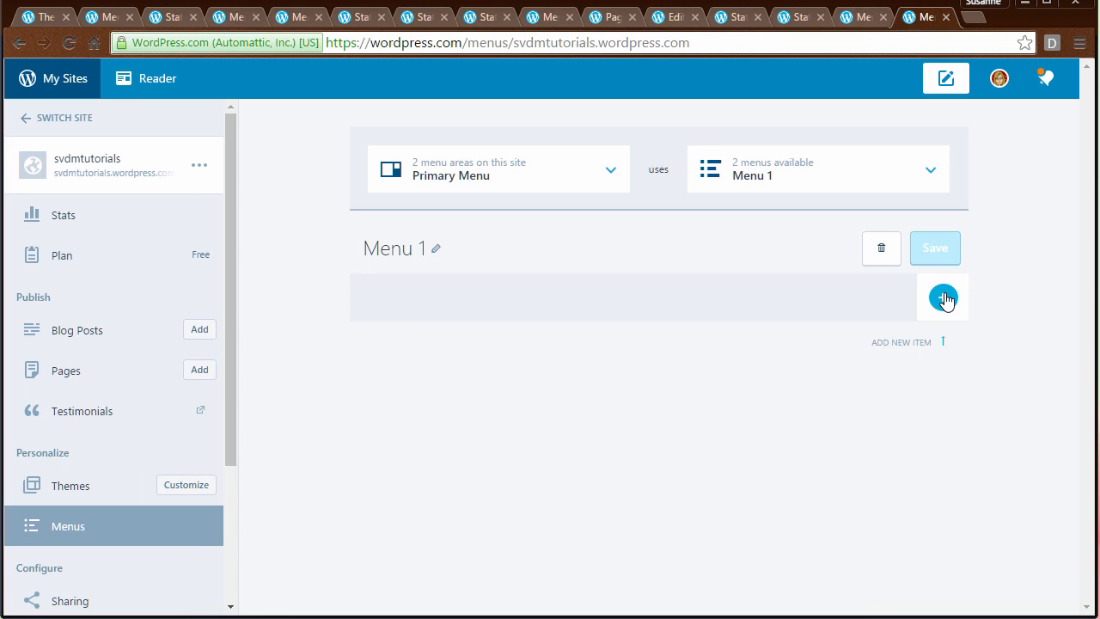
- Add the Home page as the first item of Menu 1 and save the menu
click(944, 299)
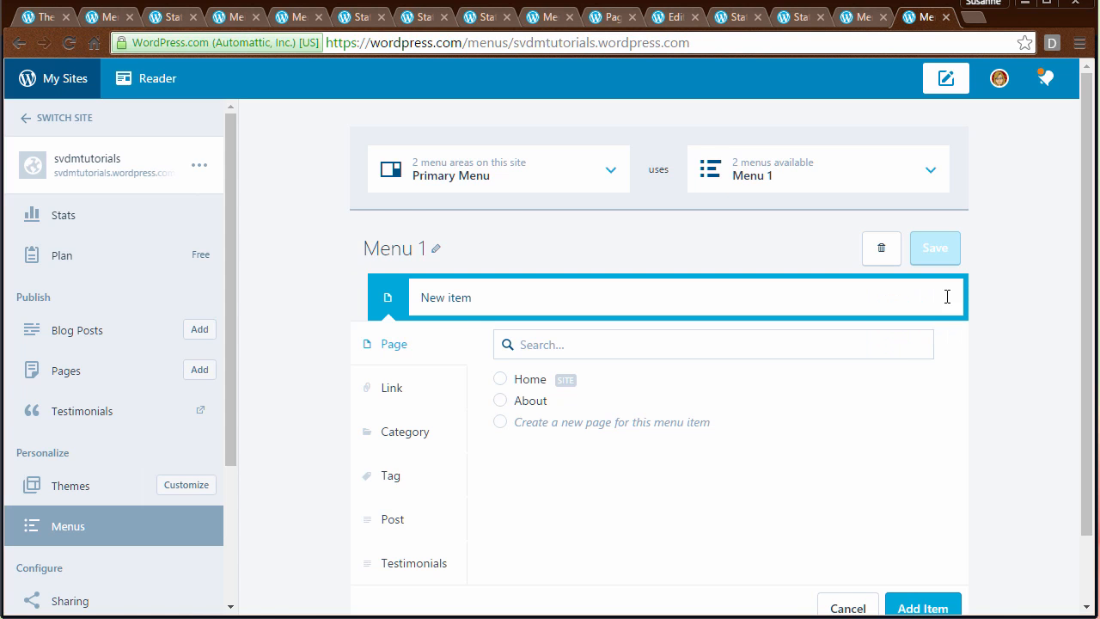
click(500, 380)
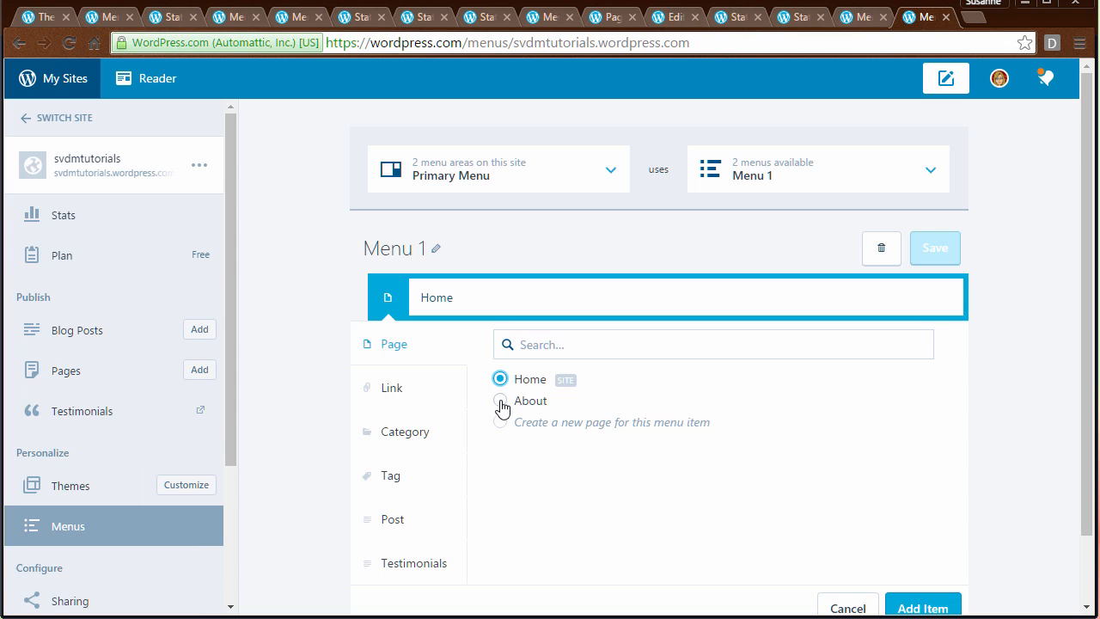
click(935, 608)
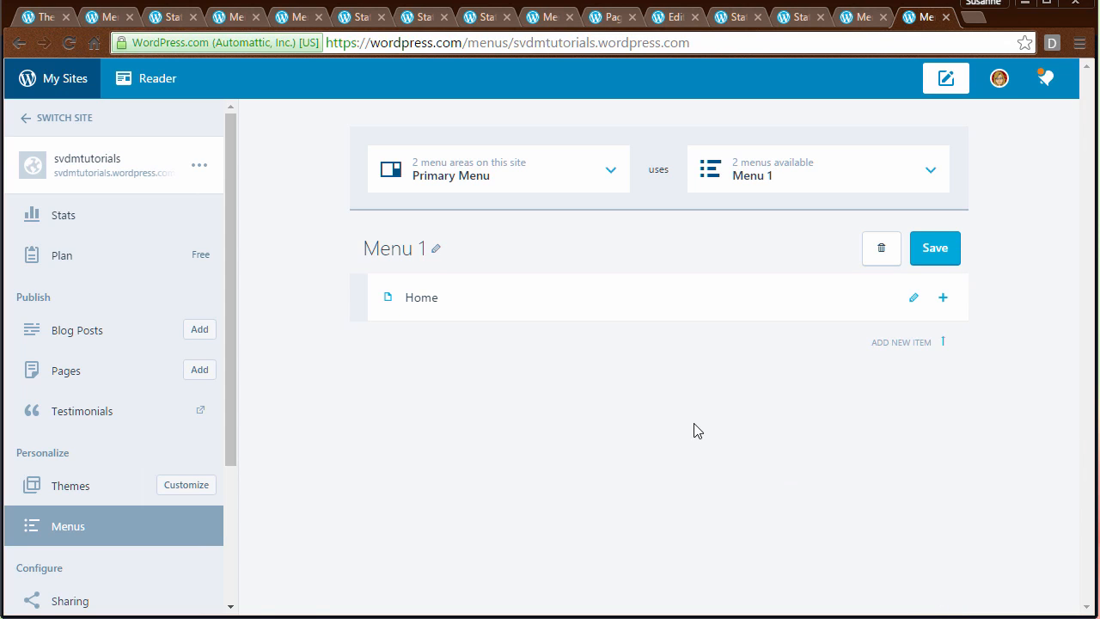
click(932, 250)
- Add the About page as an item above Home in Menu 1, save it and view the site
click(945, 299)
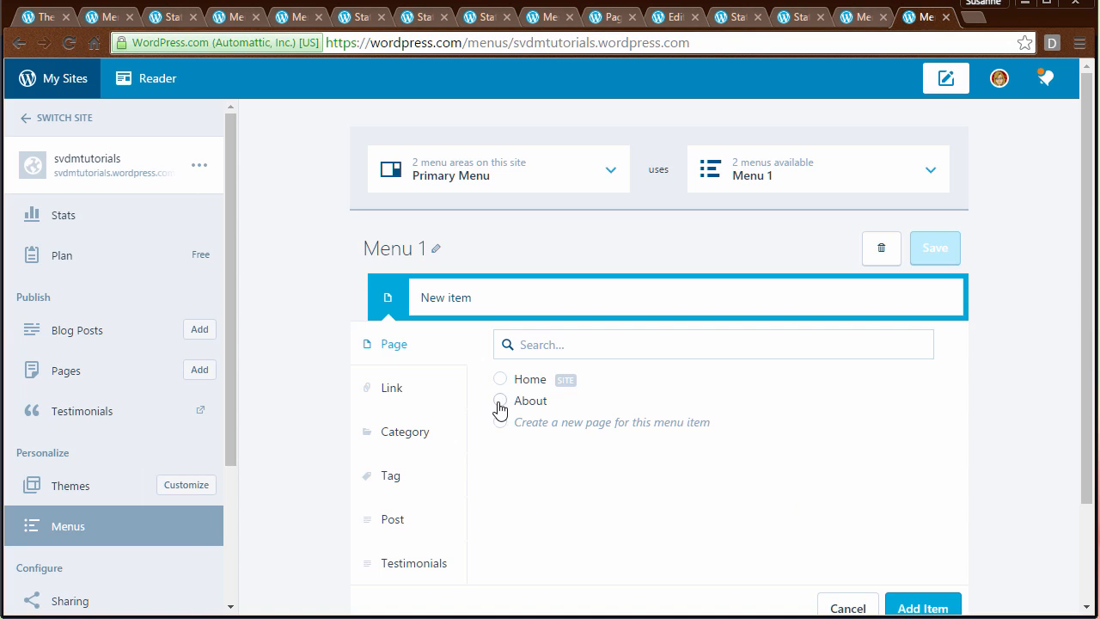
click(499, 403)
click(914, 609)
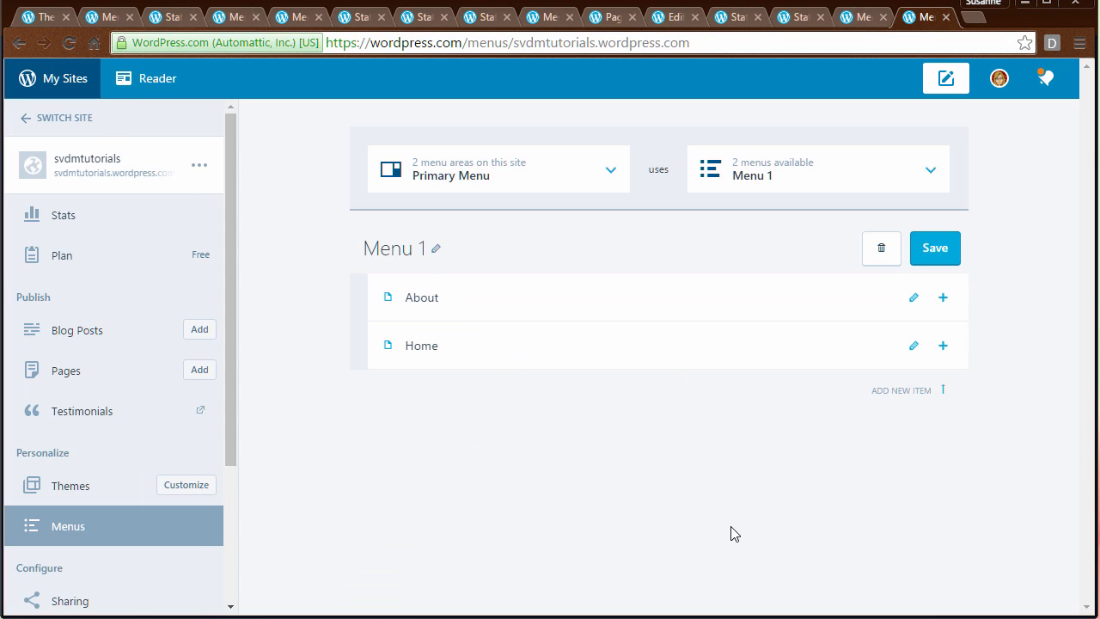
click(933, 248)
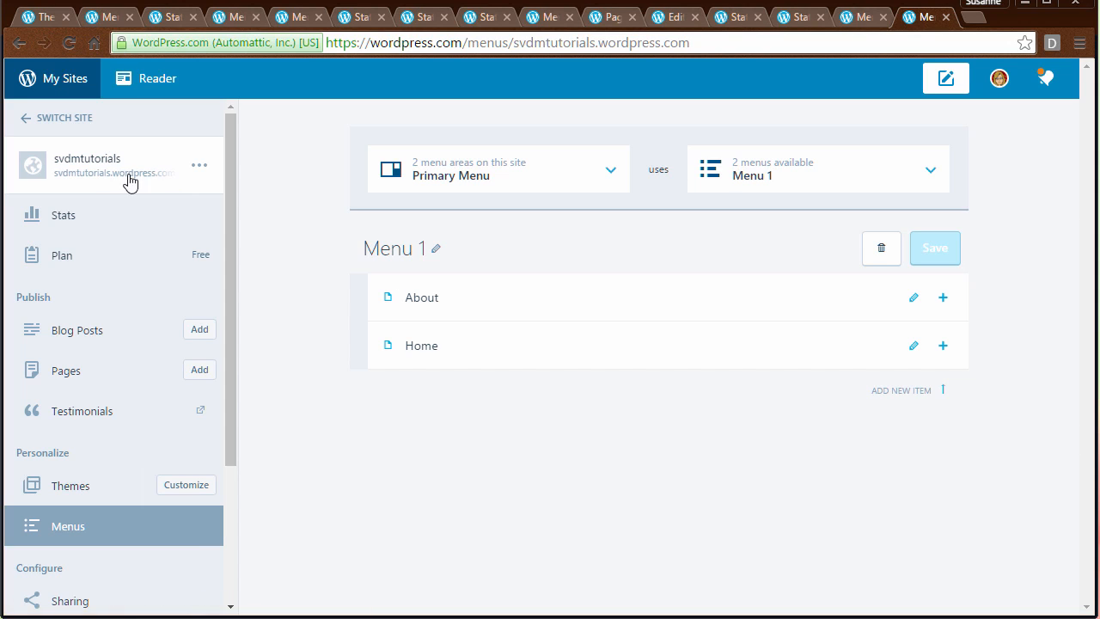
click(70, 166)
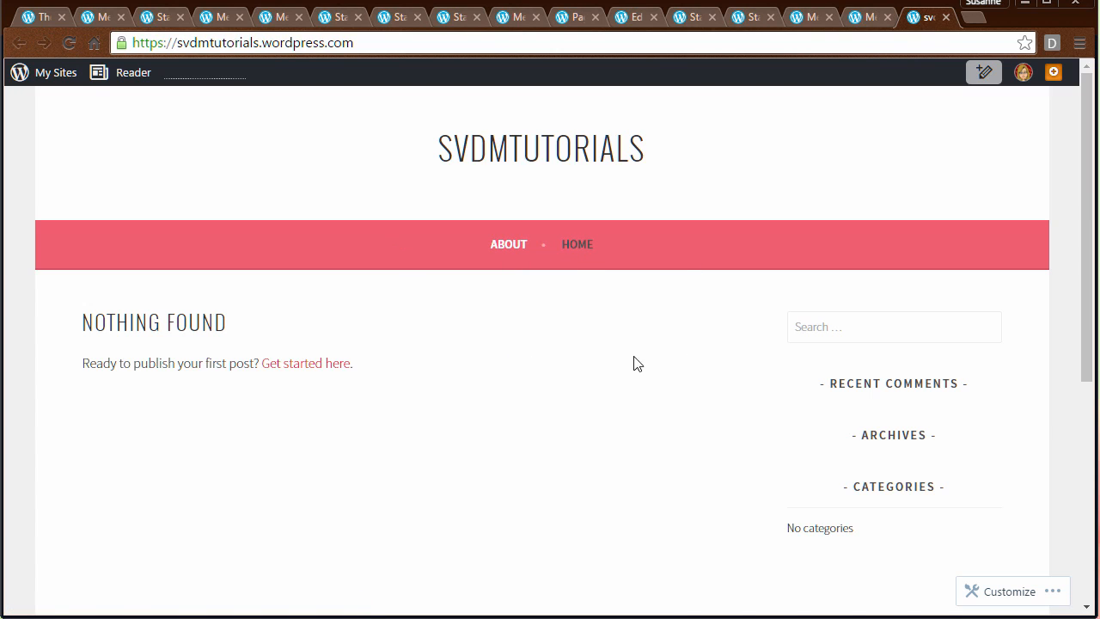
- Try to add a new page named Examples below About in Menu 1 and view the site
click(47, 76)
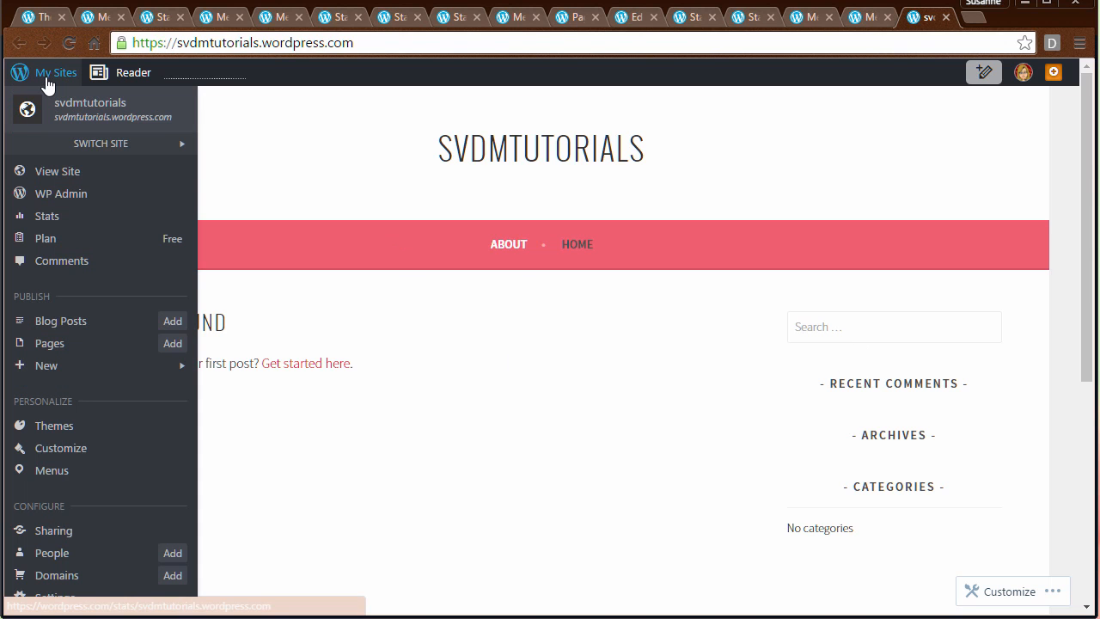
click(47, 77)
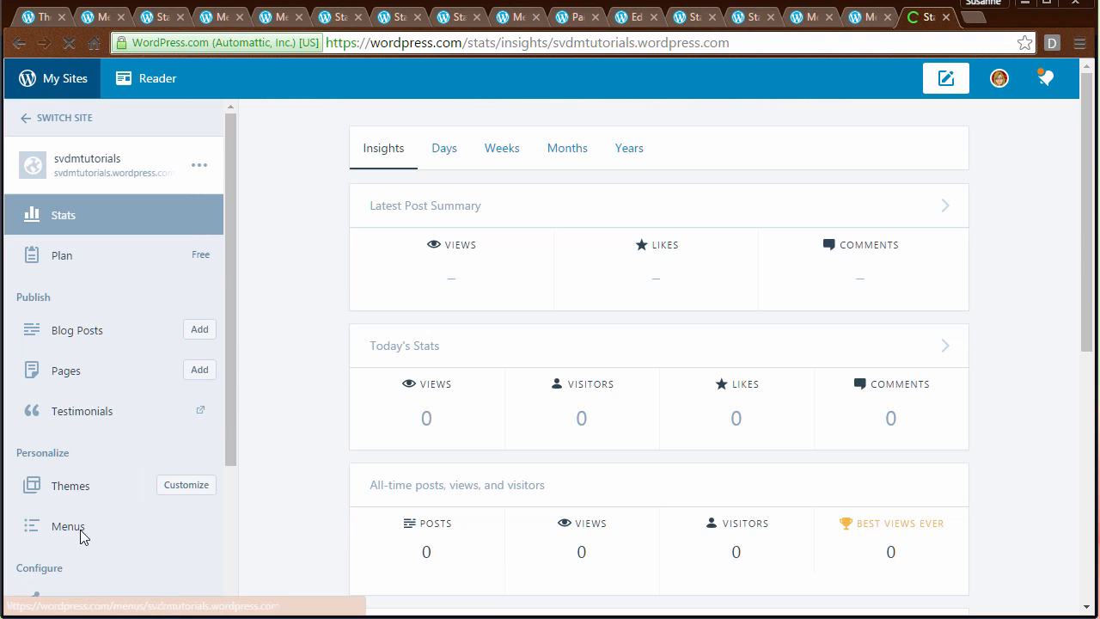
click(73, 529)
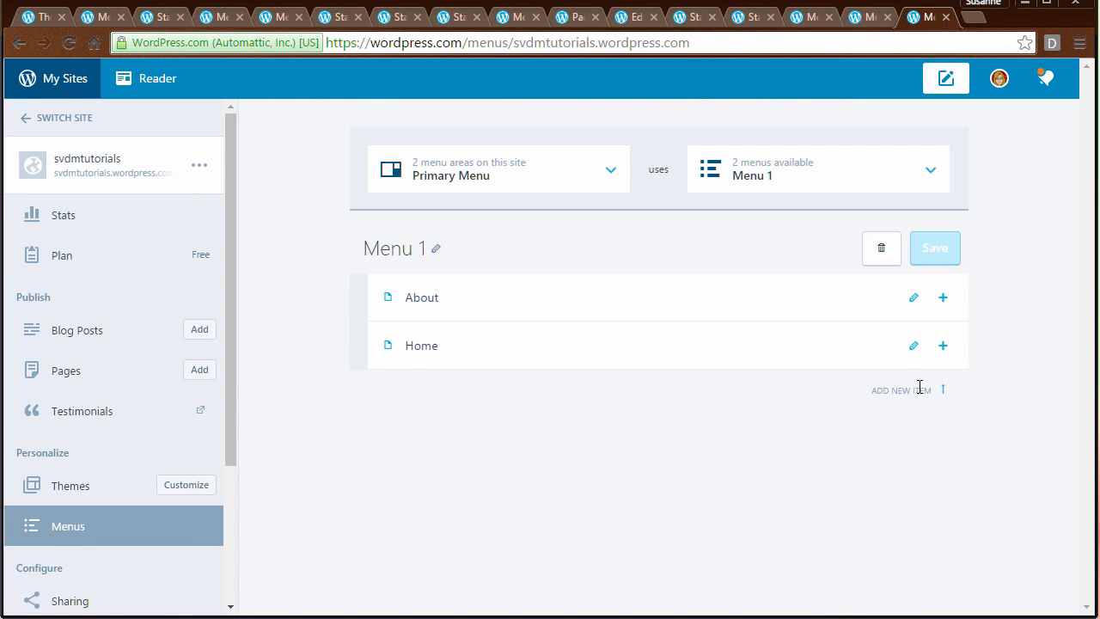
click(943, 346)
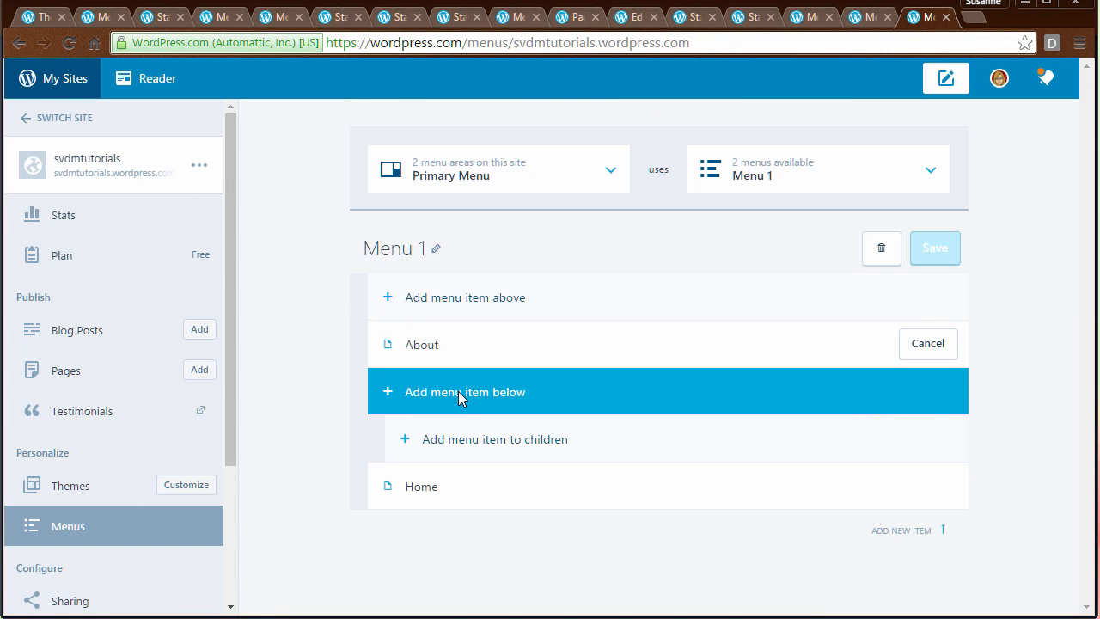
click(462, 394)
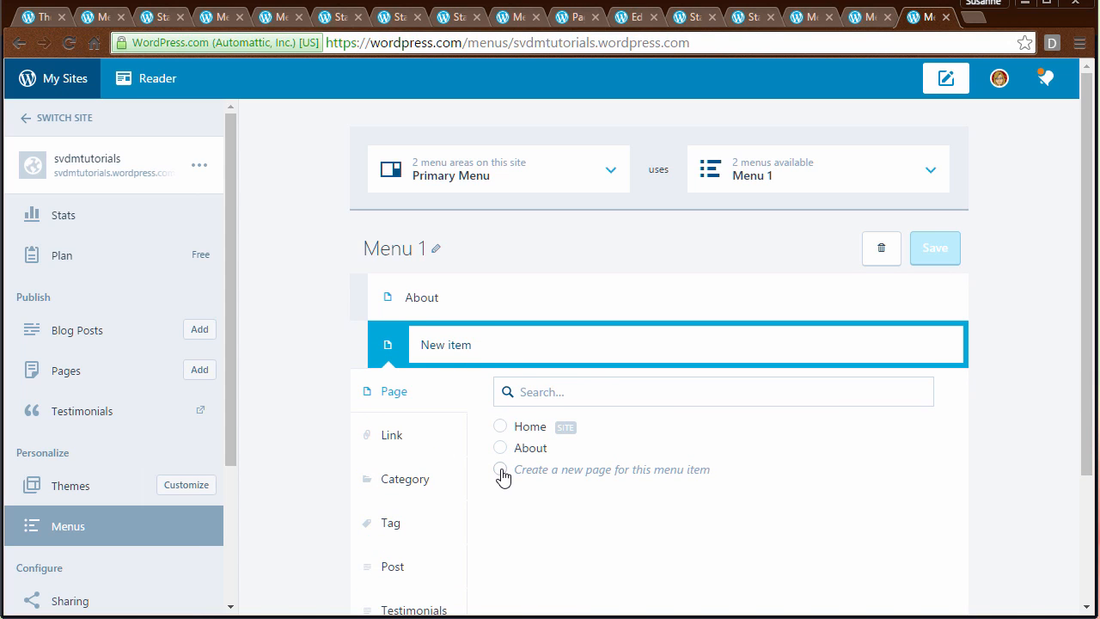
click(500, 470)
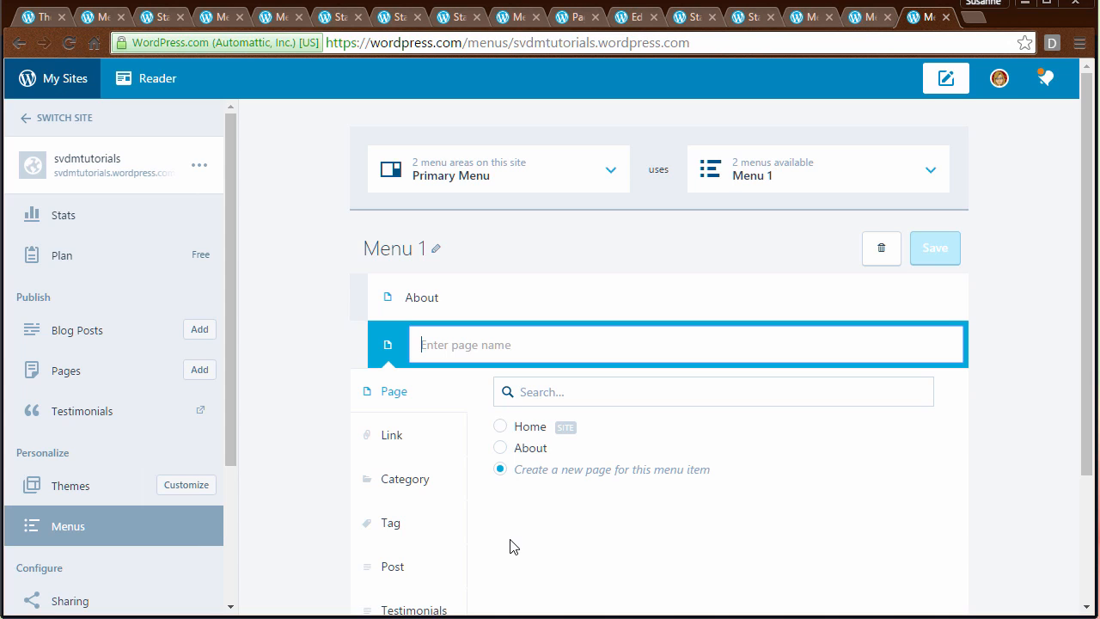
text(examples)
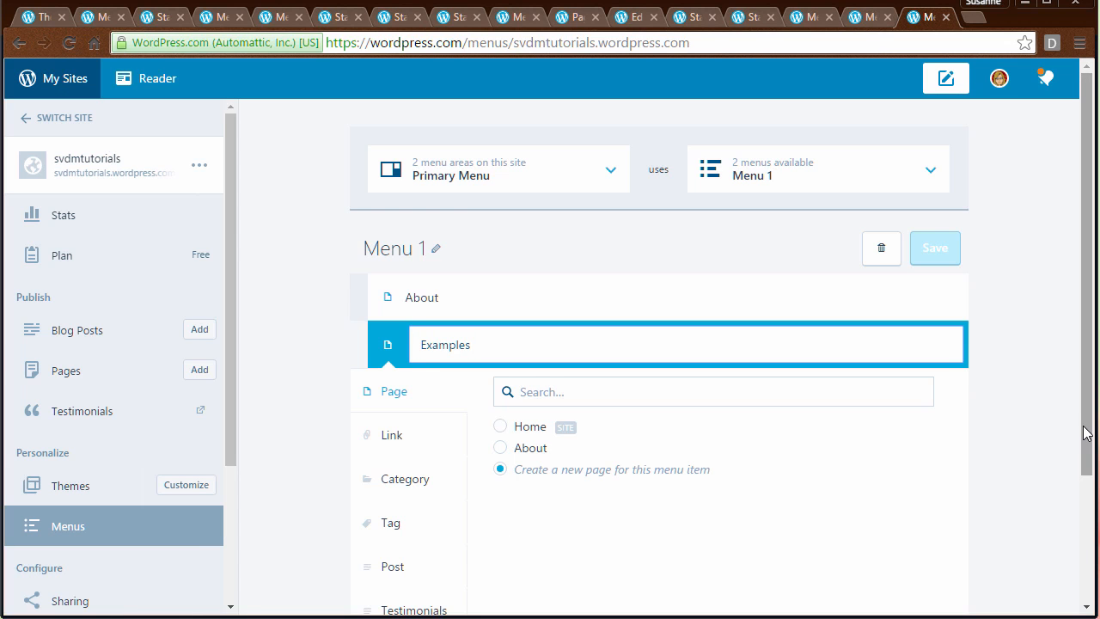
drag(1088, 422, 1087, 521)
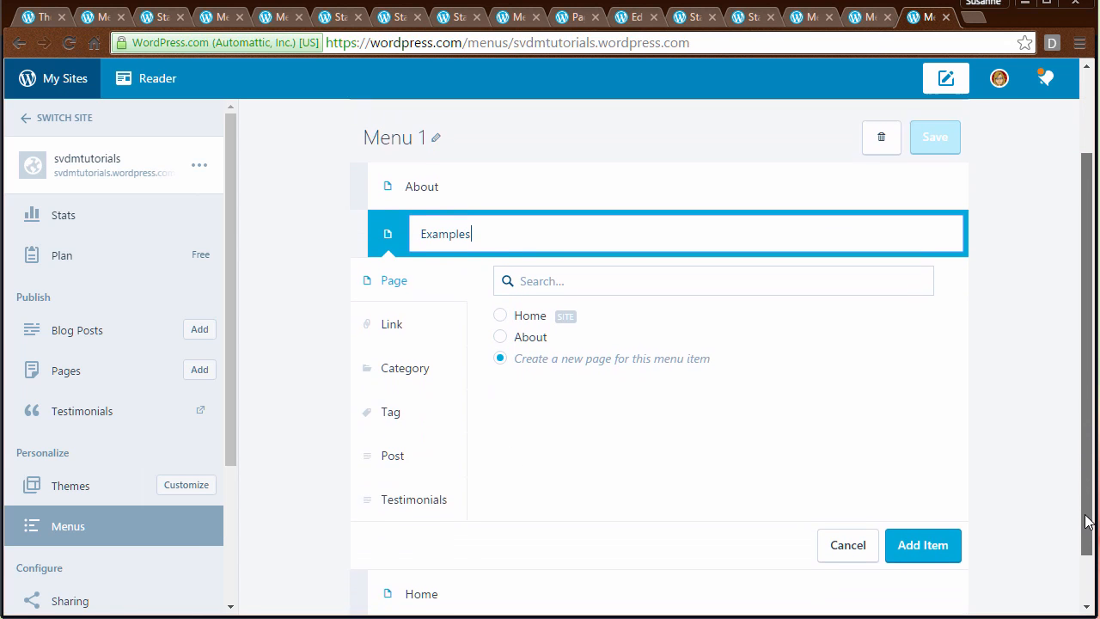
click(933, 540)
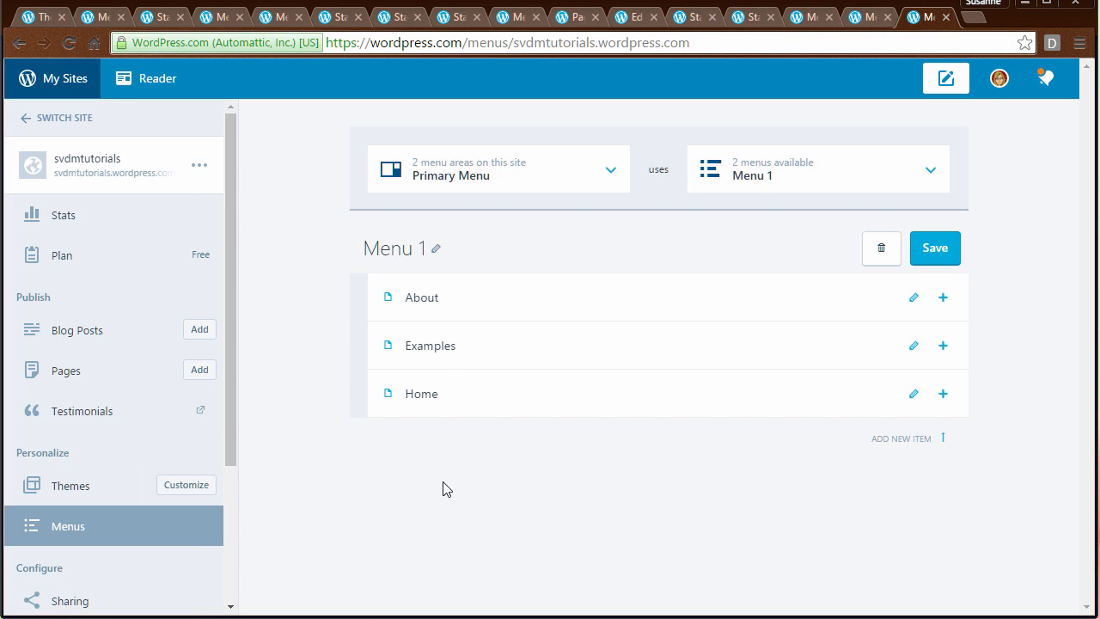
click(85, 166)
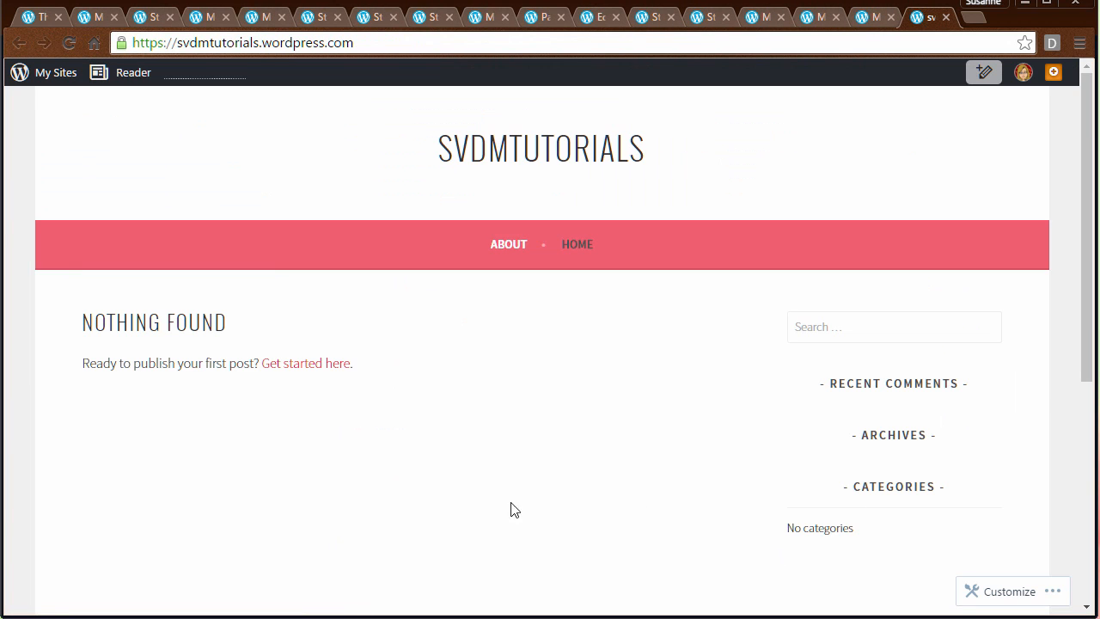
- Return from the site view to the menu settings of the svdmtutorials site
click(47, 79)
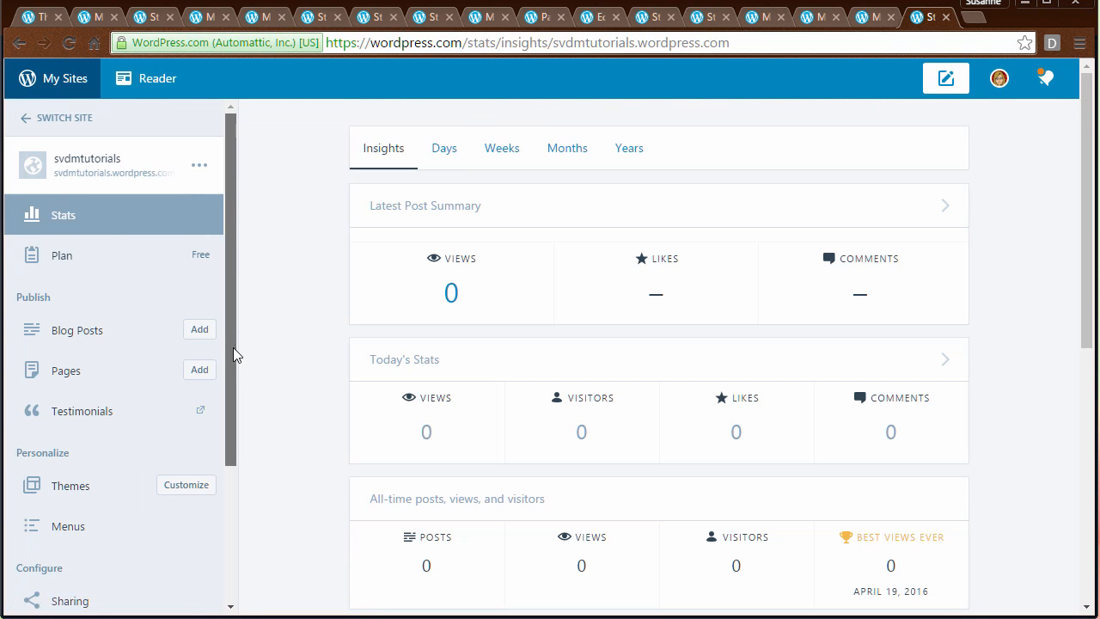
scroll(130, 413, down, 2)
click(130, 412)
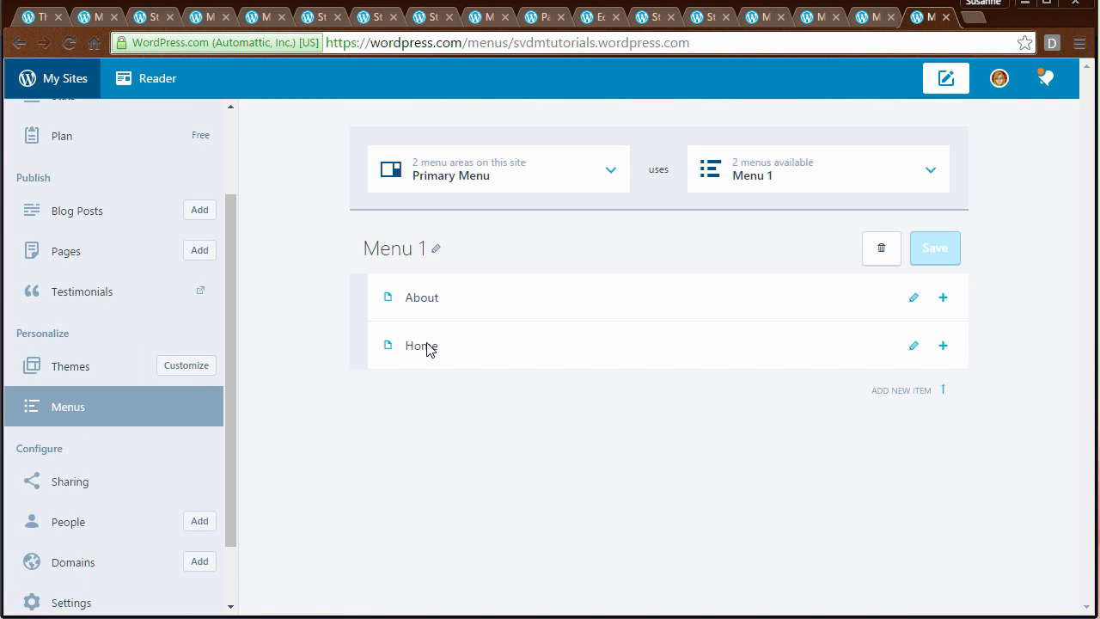
click(912, 298)
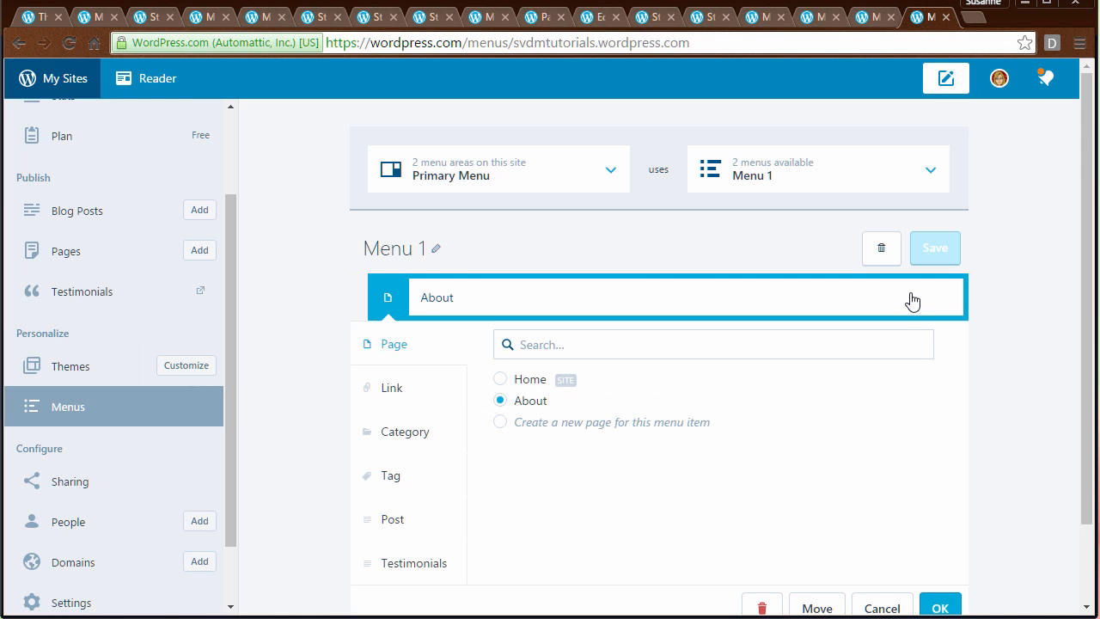
click(500, 399)
click(500, 422)
key(Escape)
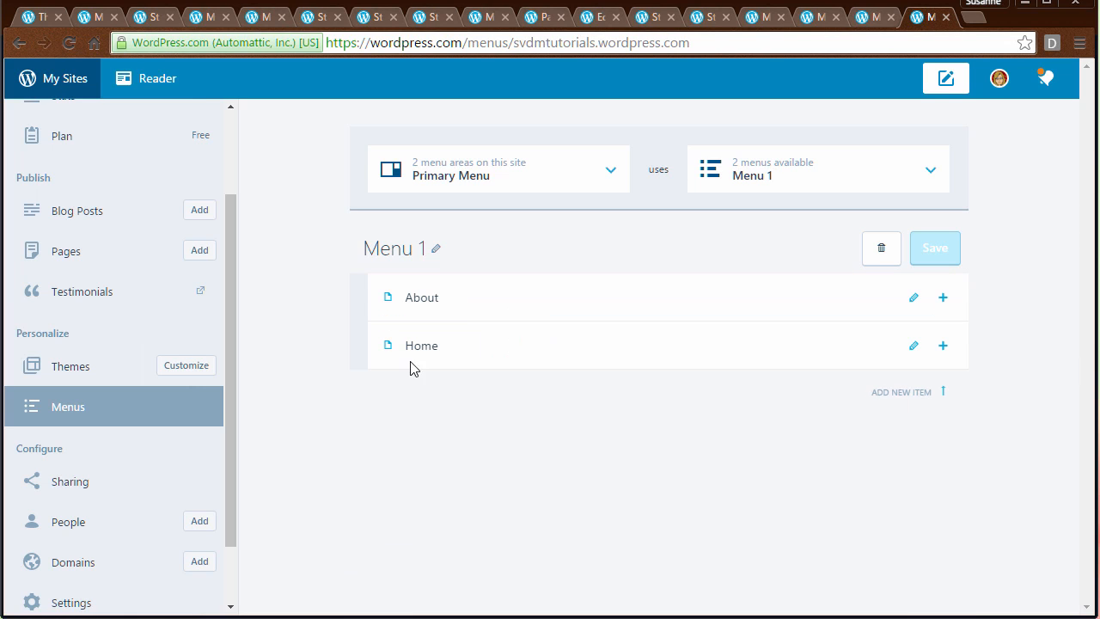
- Add a page item named Examples below About in Menu 1, save the menu and view the site
click(939, 299)
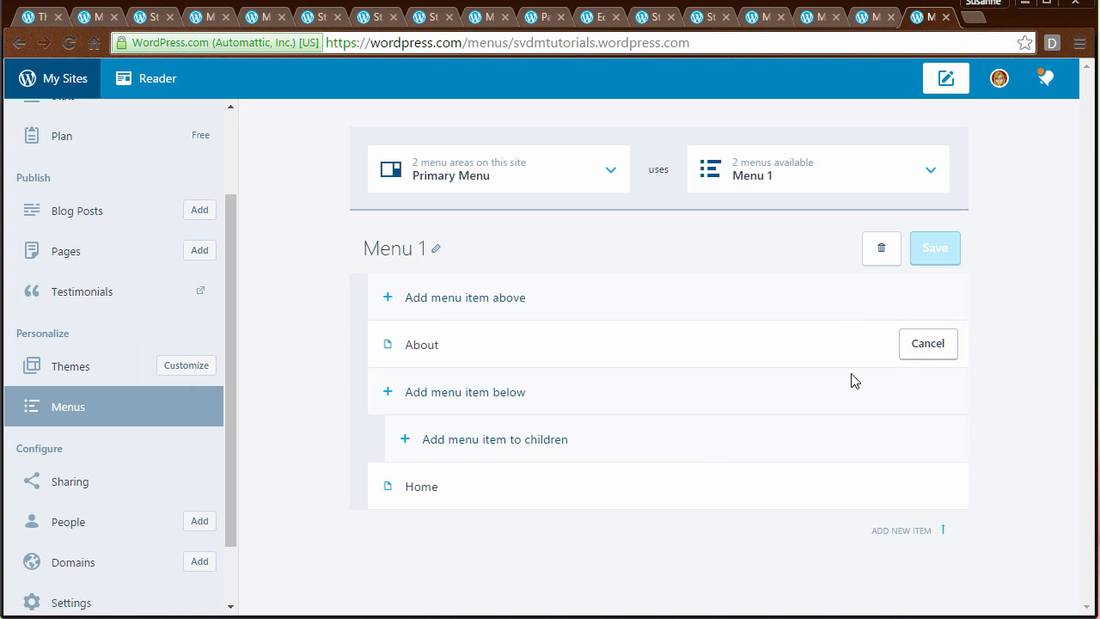
click(427, 392)
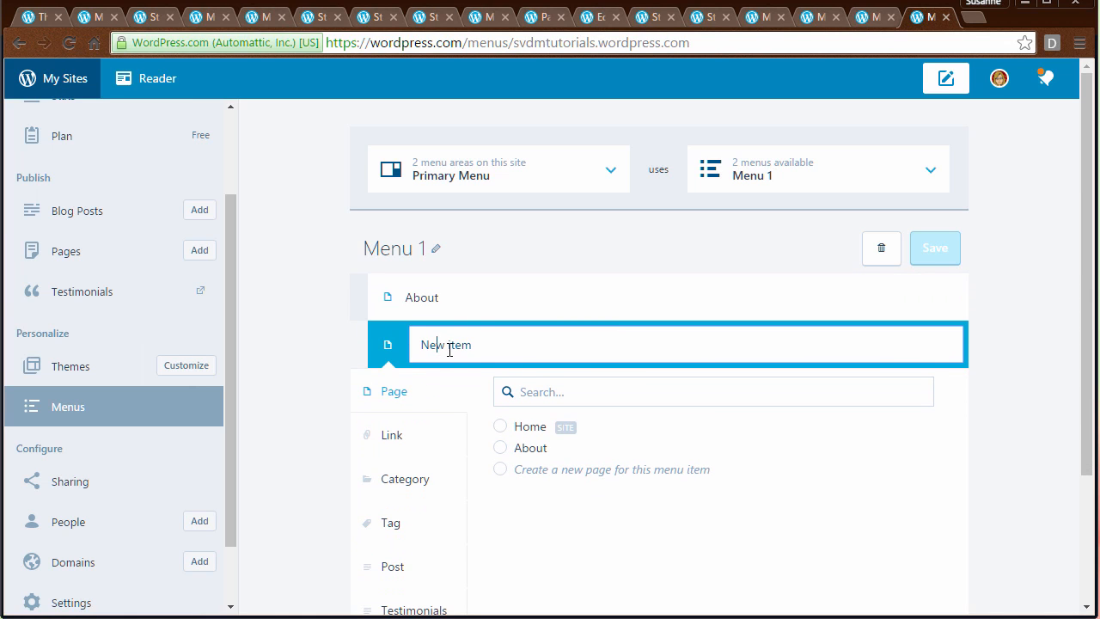
text(Examples)
scroll(814, 456, down, 2)
click(924, 486)
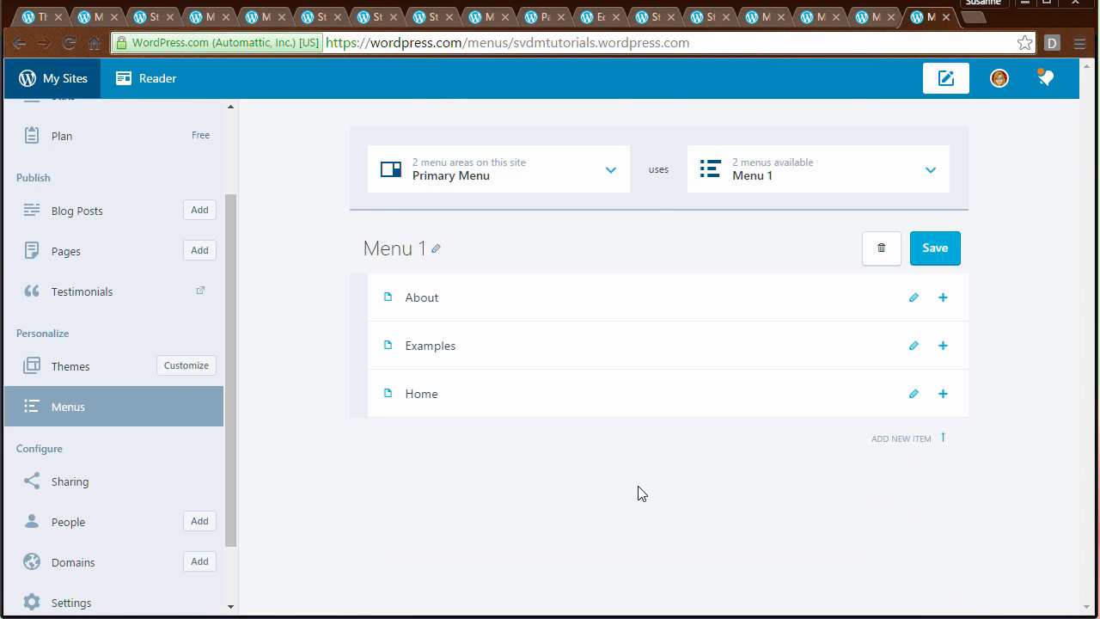
click(939, 255)
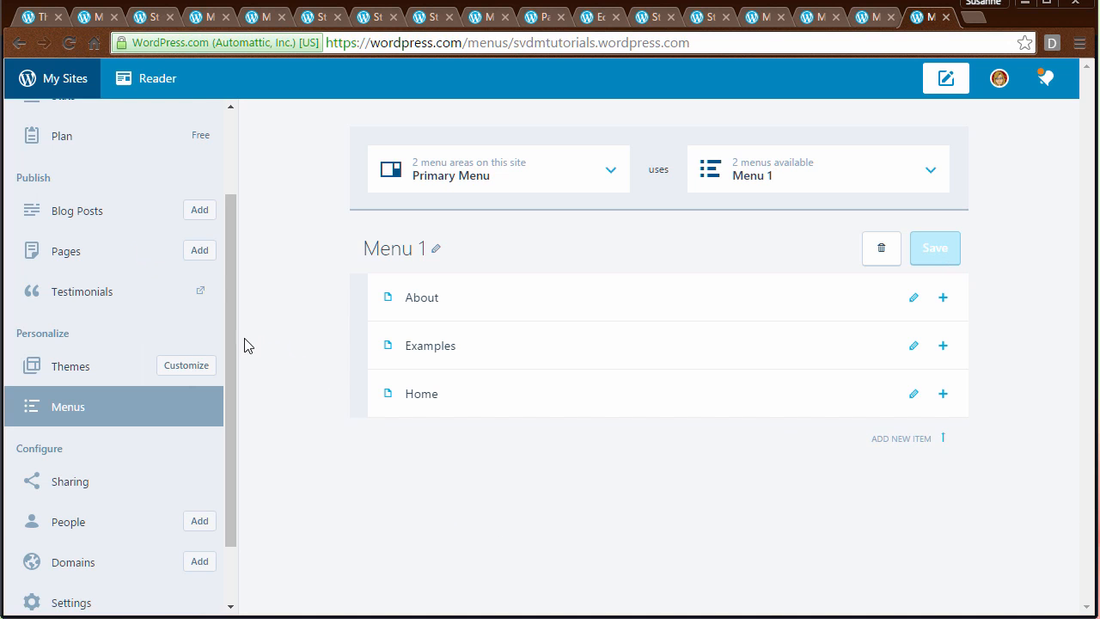
drag(226, 356, 219, 256)
click(111, 176)
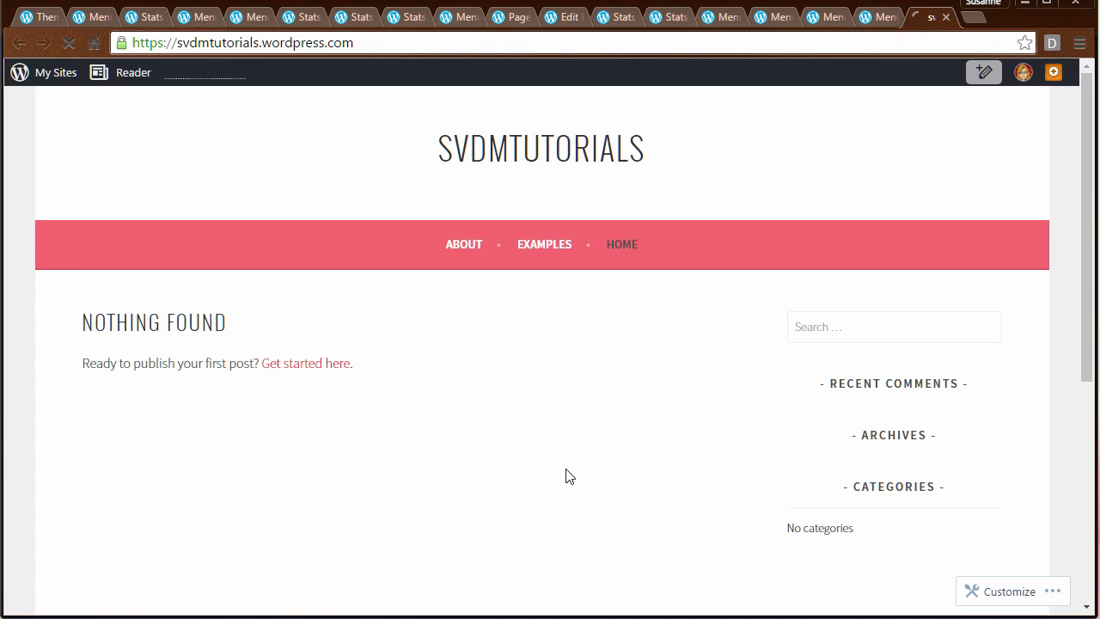
- Check the site's About, Examples and Home menu links by opening each one
click(466, 247)
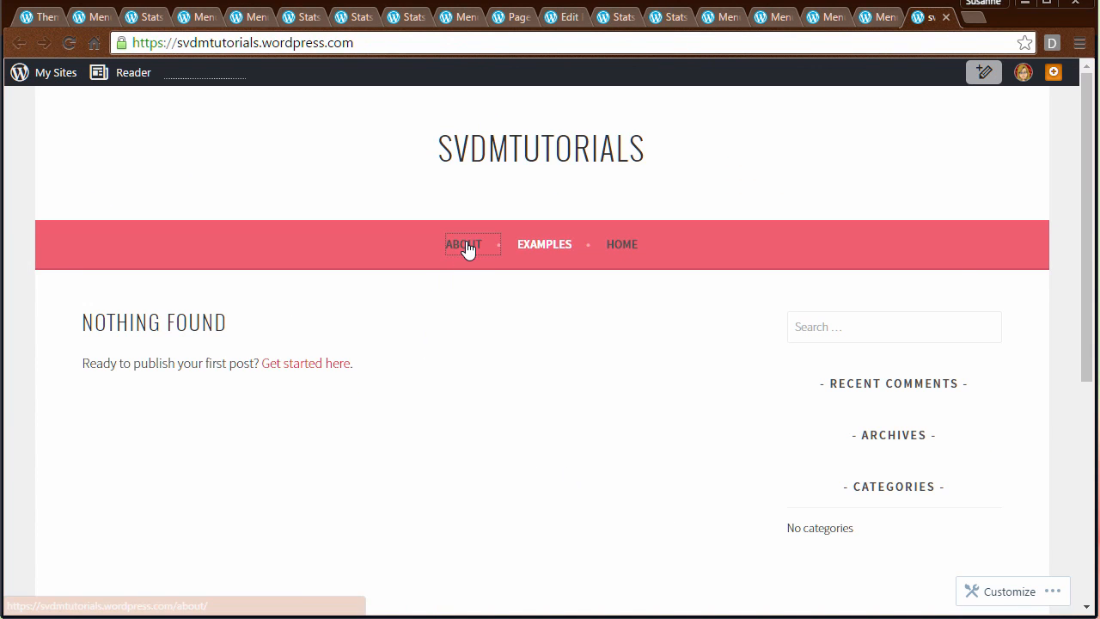
click(540, 248)
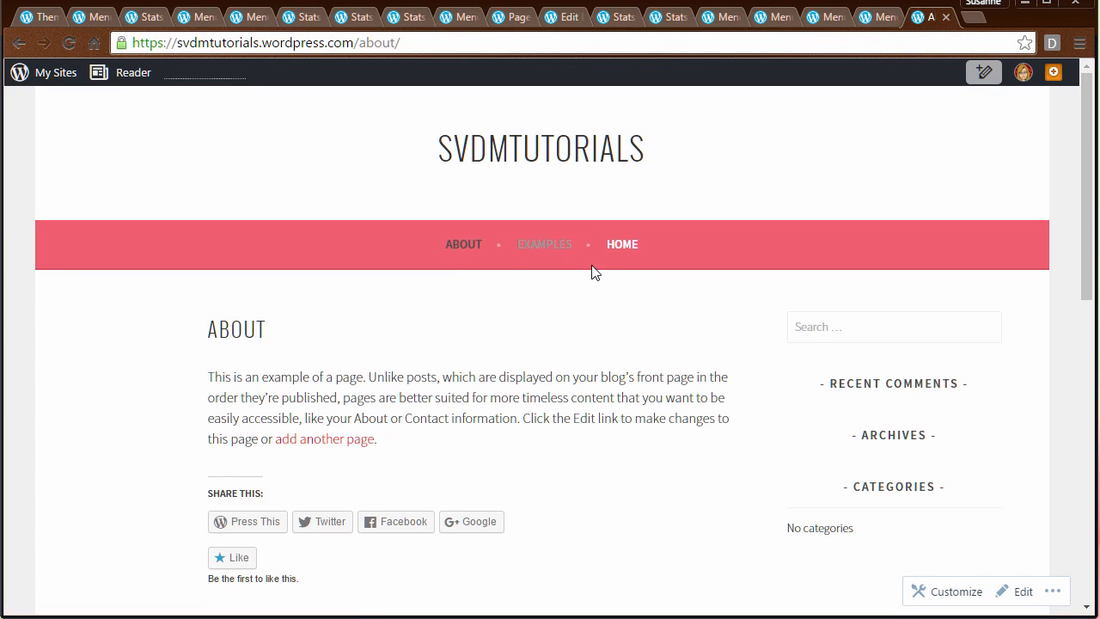
click(623, 246)
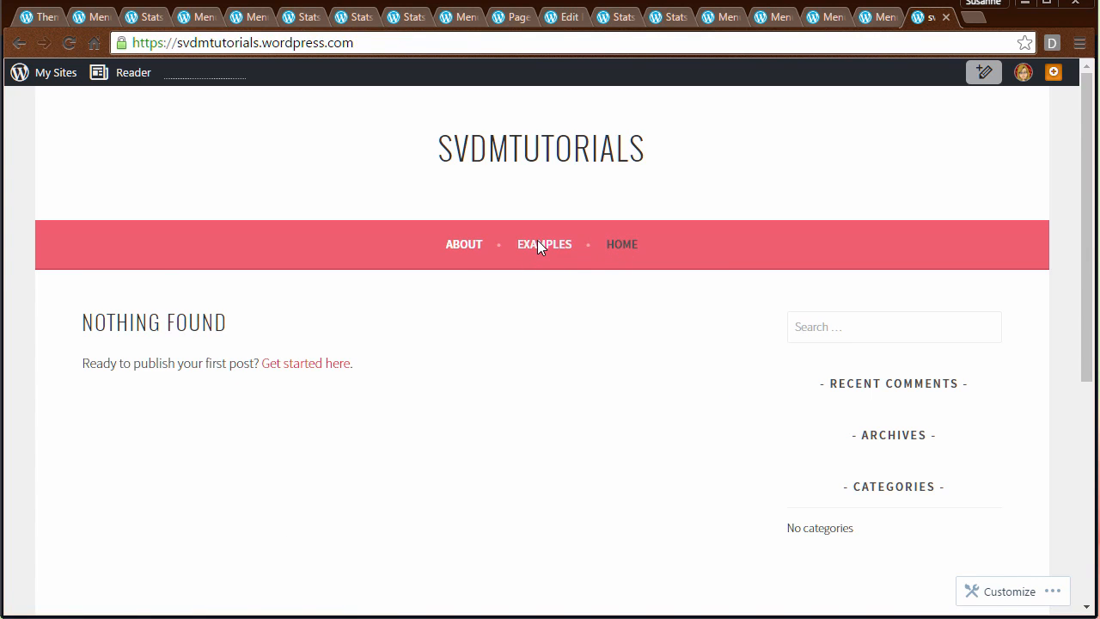
click(457, 244)
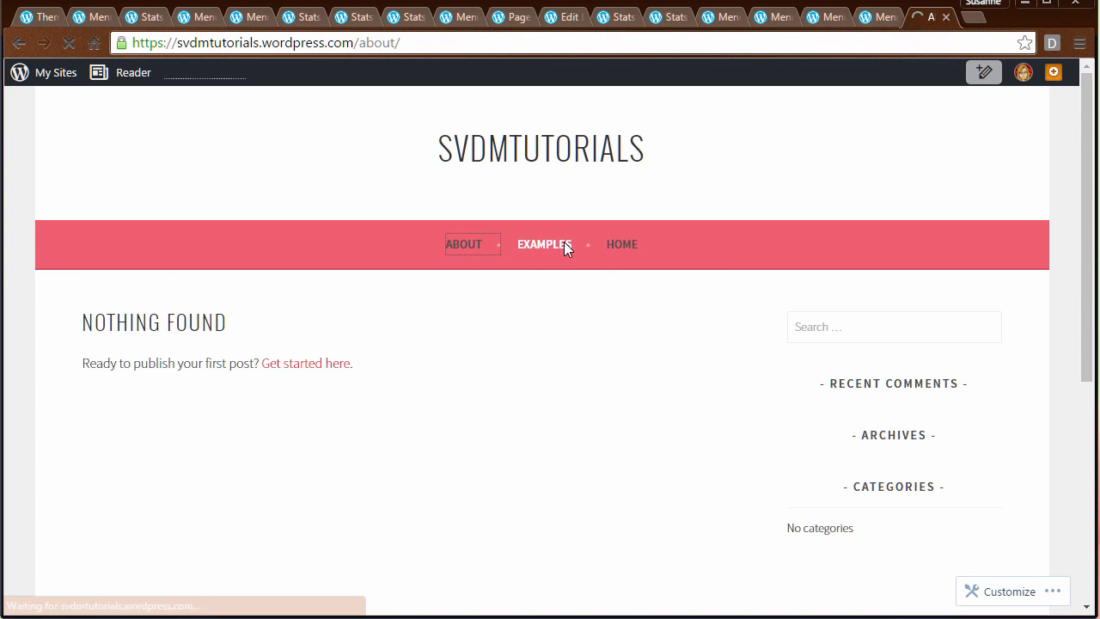
- Set the Examples item in Menu 1 to create a new page for it and save the menu
click(48, 76)
click(59, 529)
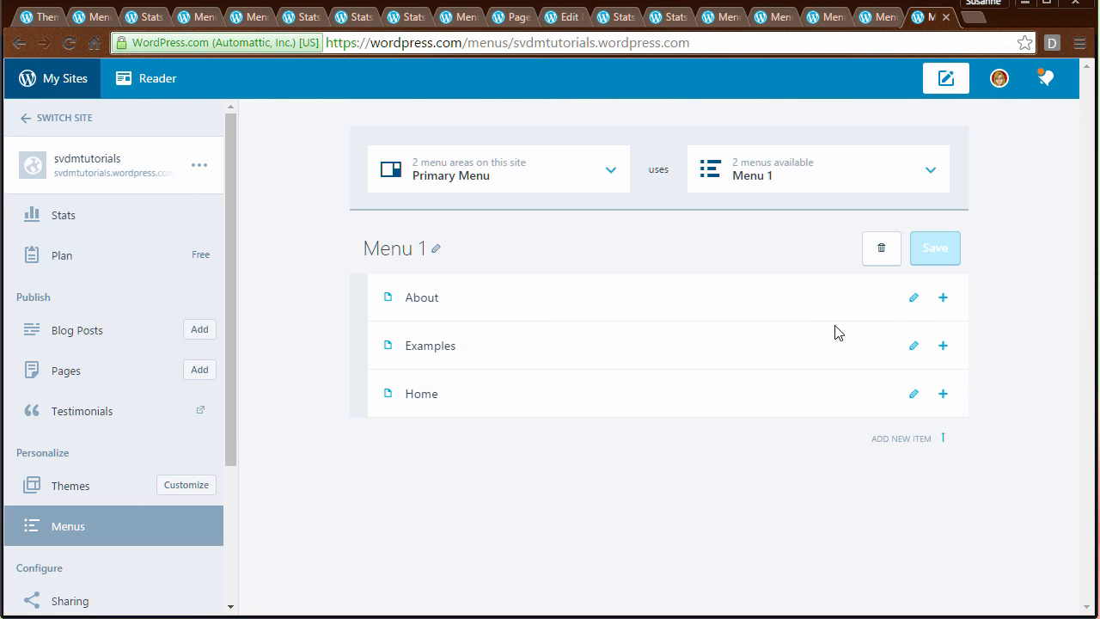
click(914, 345)
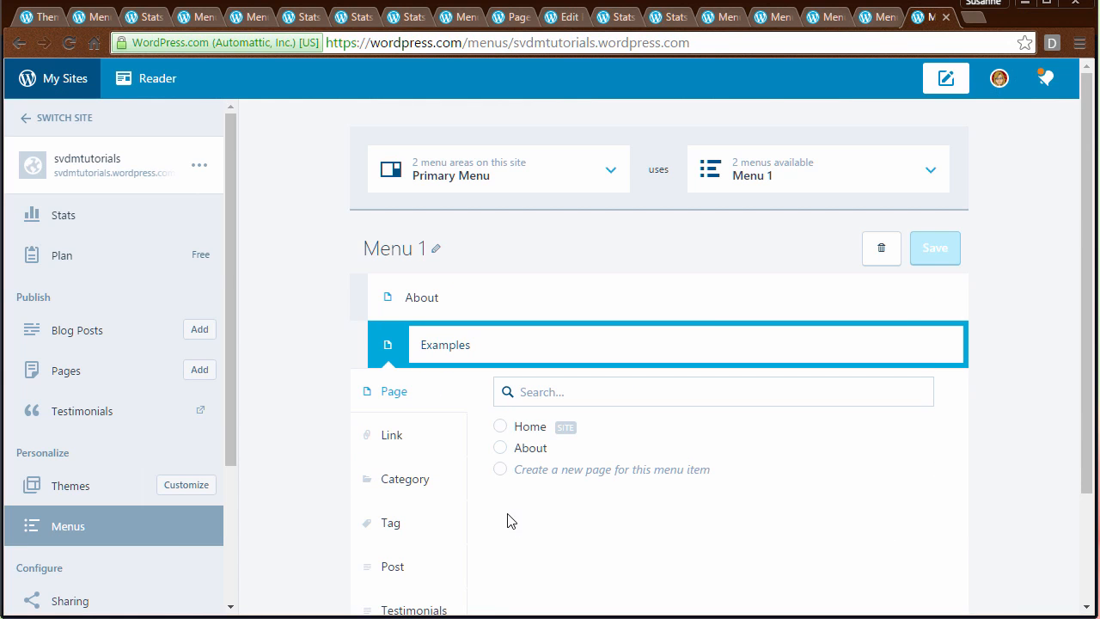
click(500, 469)
drag(1086, 478, 1072, 593)
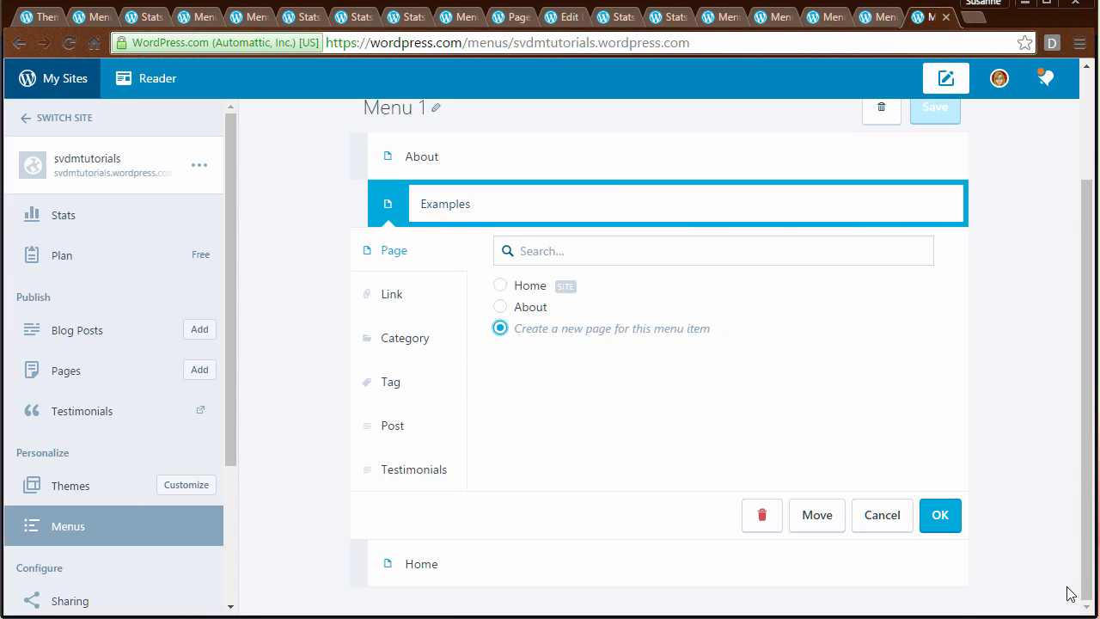
click(939, 515)
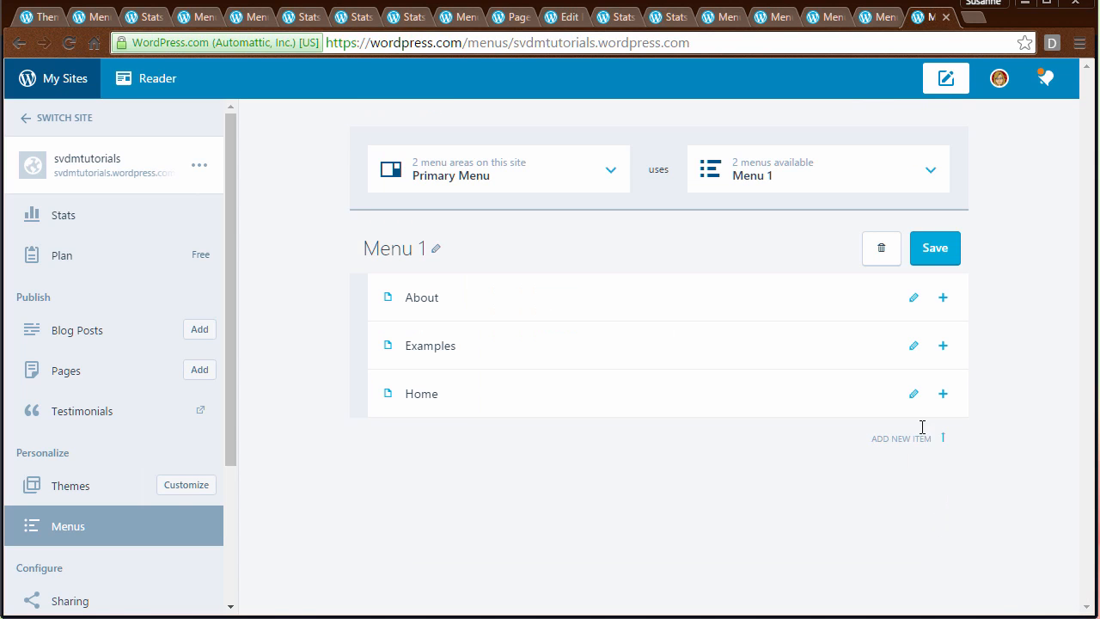
click(942, 250)
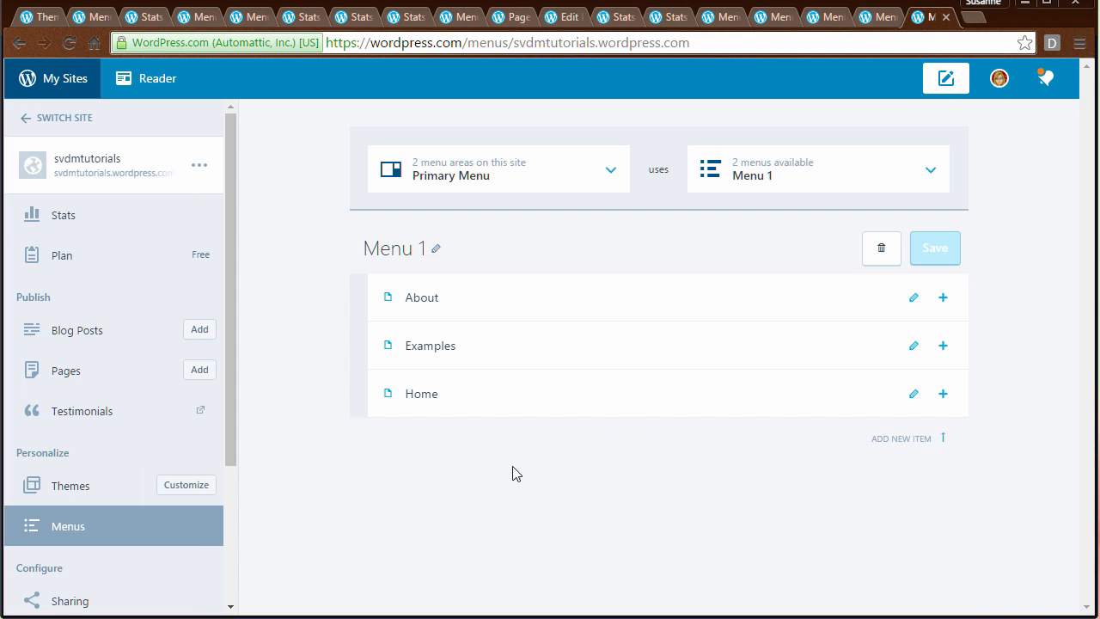
- View the svdmtutorials site and test the Examples, Home and About links in its navigation menu
click(82, 170)
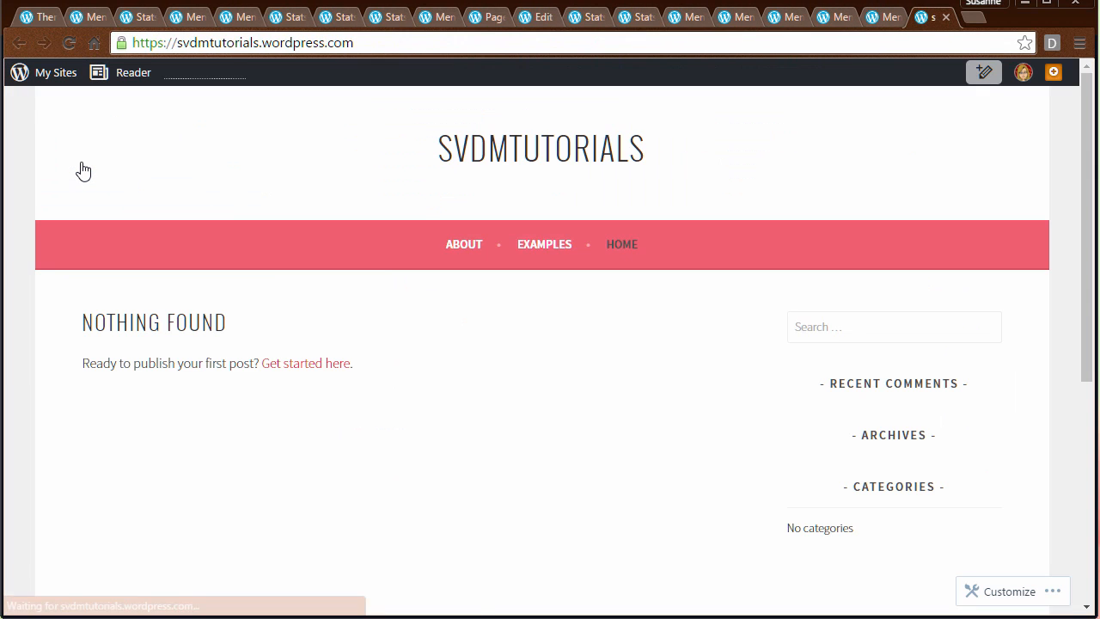
click(547, 246)
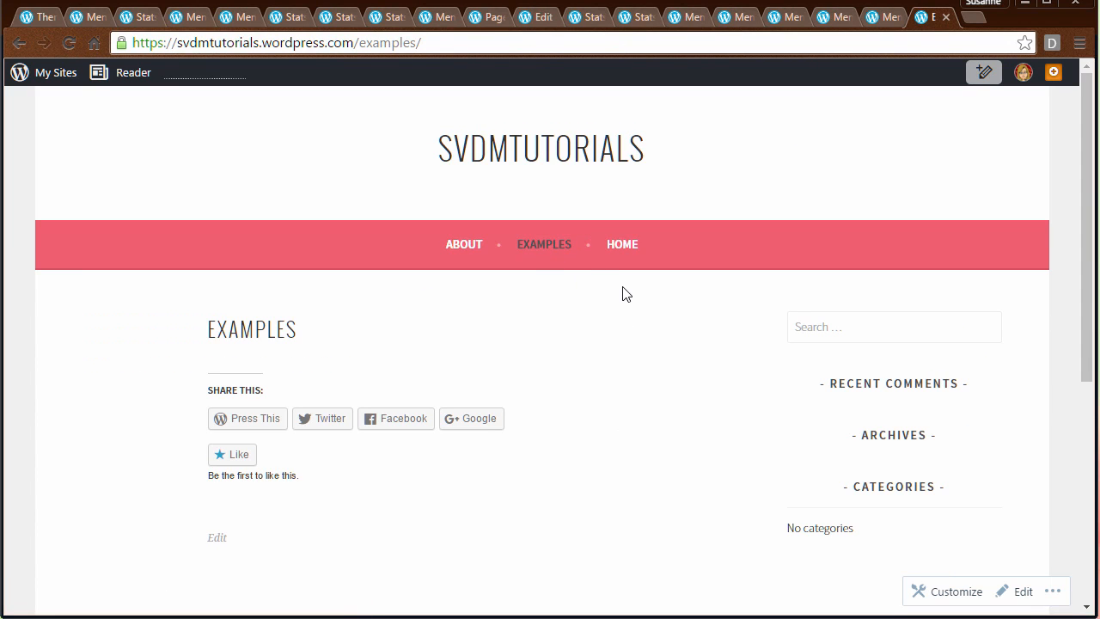
click(618, 251)
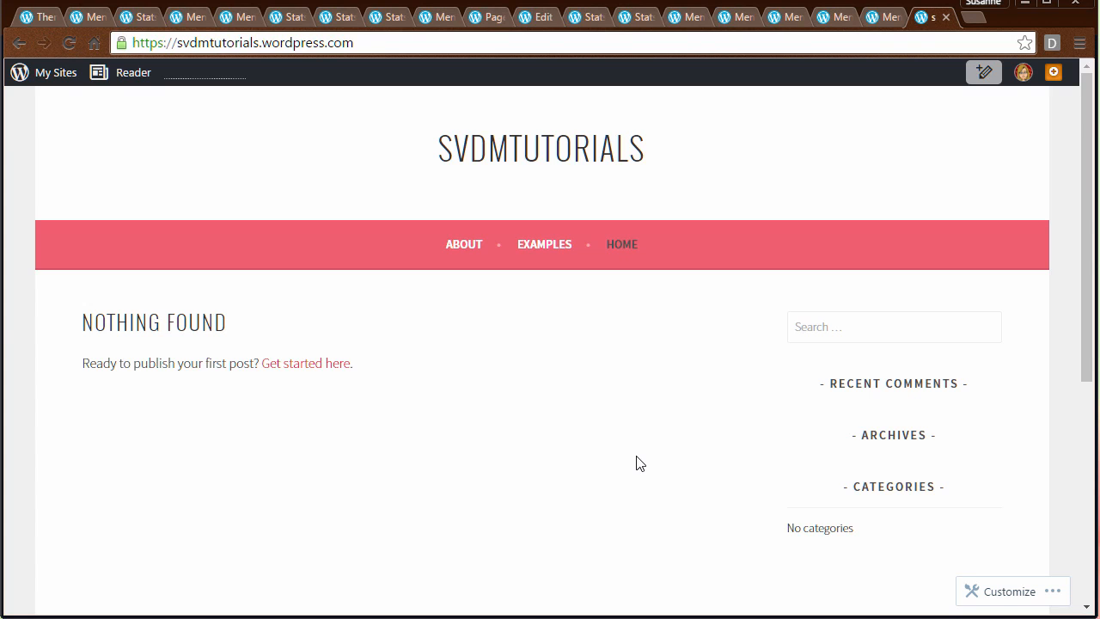
click(472, 249)
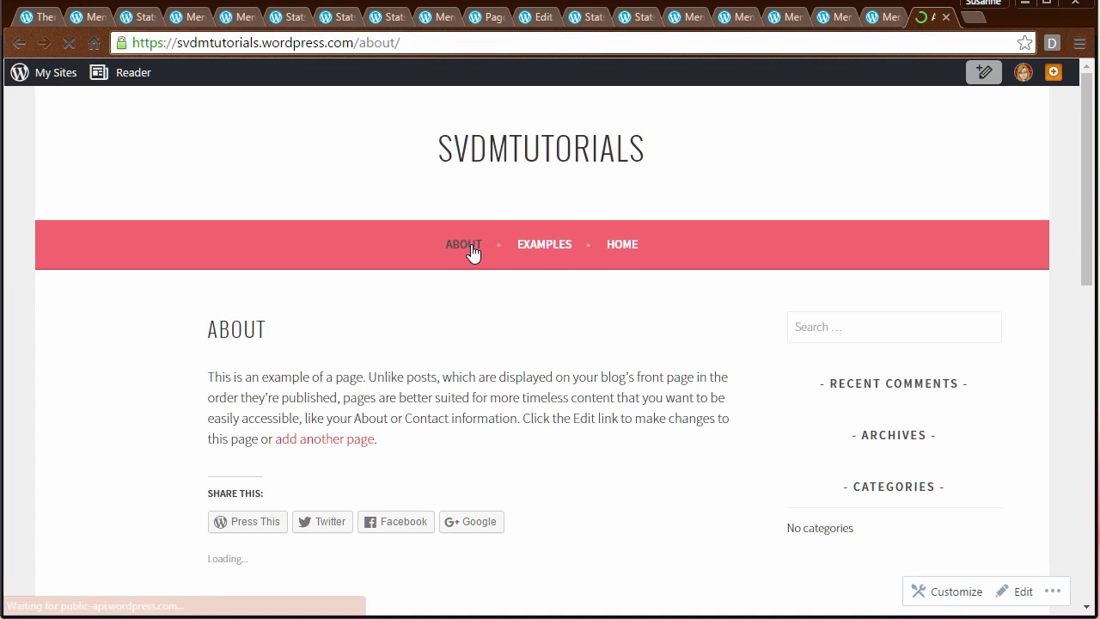
click(543, 246)
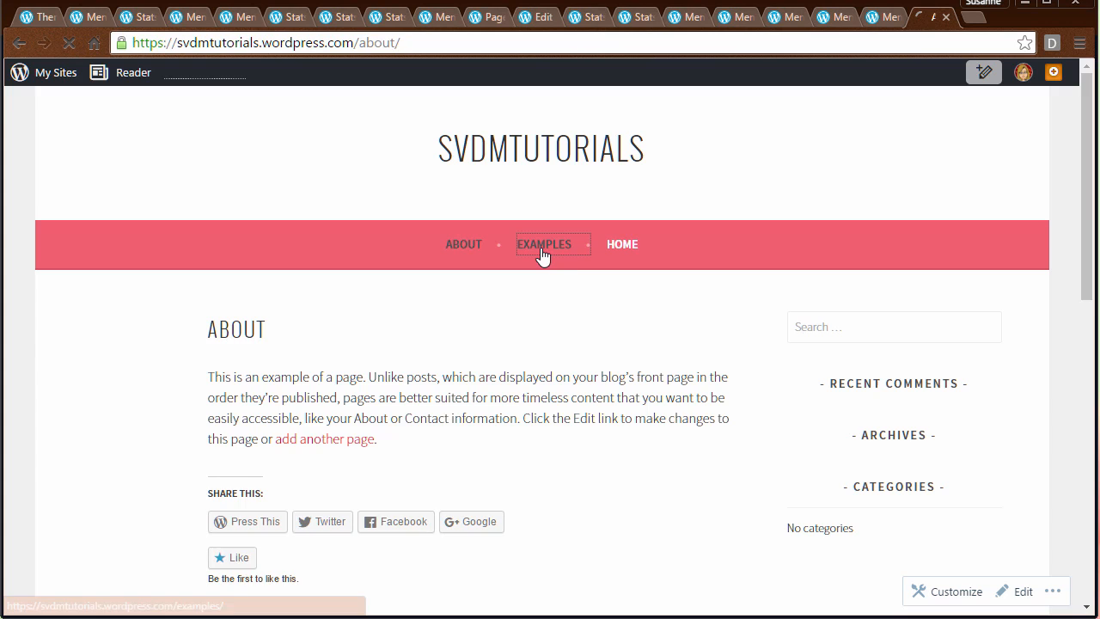
click(629, 246)
- Go back from the site view to the menu settings of svdmtutorials
click(57, 73)
click(63, 79)
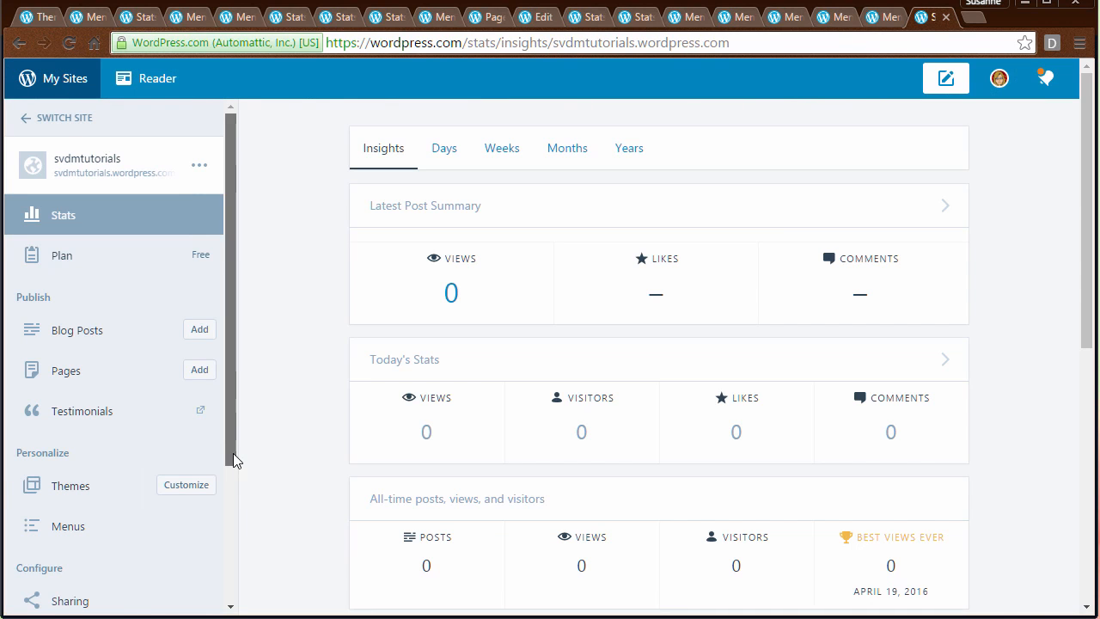
scroll(73, 438, down, 1)
click(72, 437)
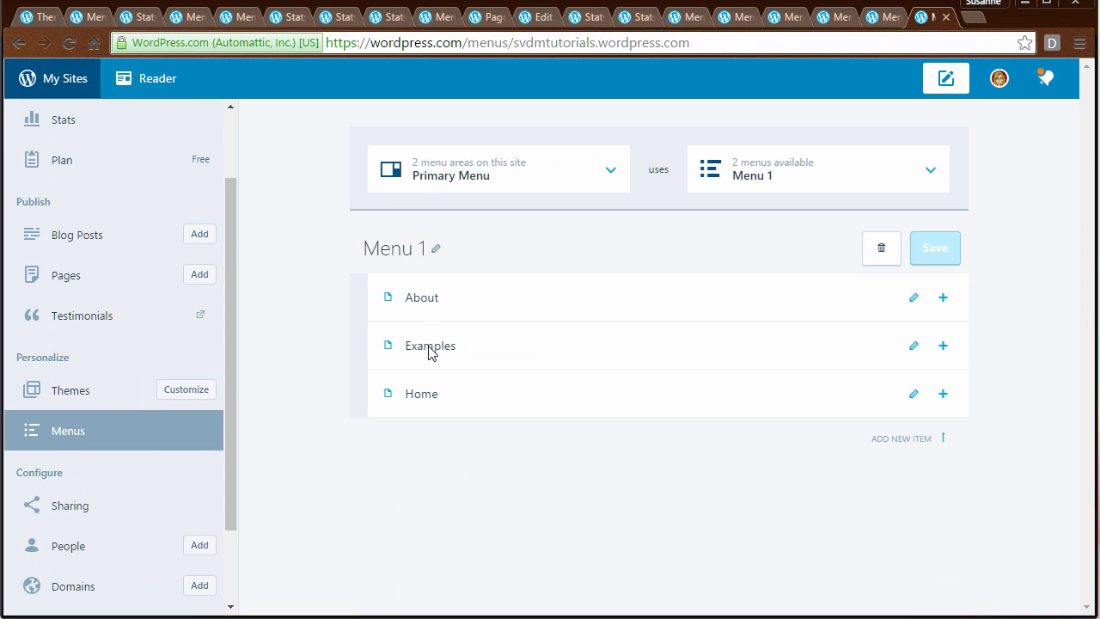
- Add an item named Contacts with a new page of its own between Examples and Home in Menu 1, and save the menu
click(420, 392)
text(Contac)
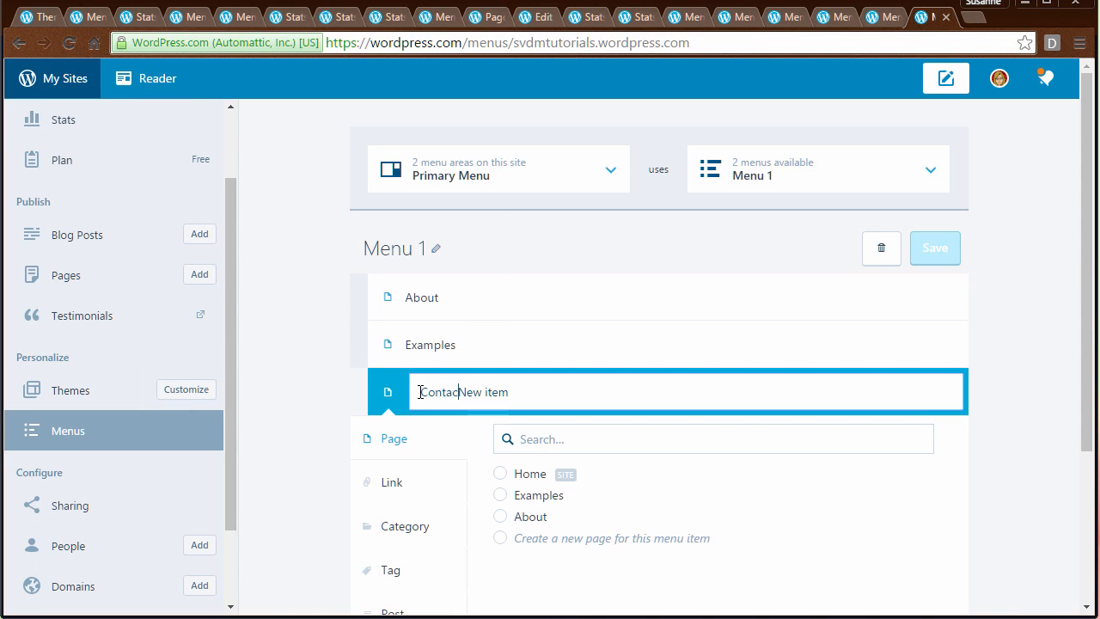
text(ts)
key(Delete)
key(Delete)
key(Delete)
key(Delete)
key(Delete)
key(Delete)
key(Delete)
key(Delete)
click(500, 539)
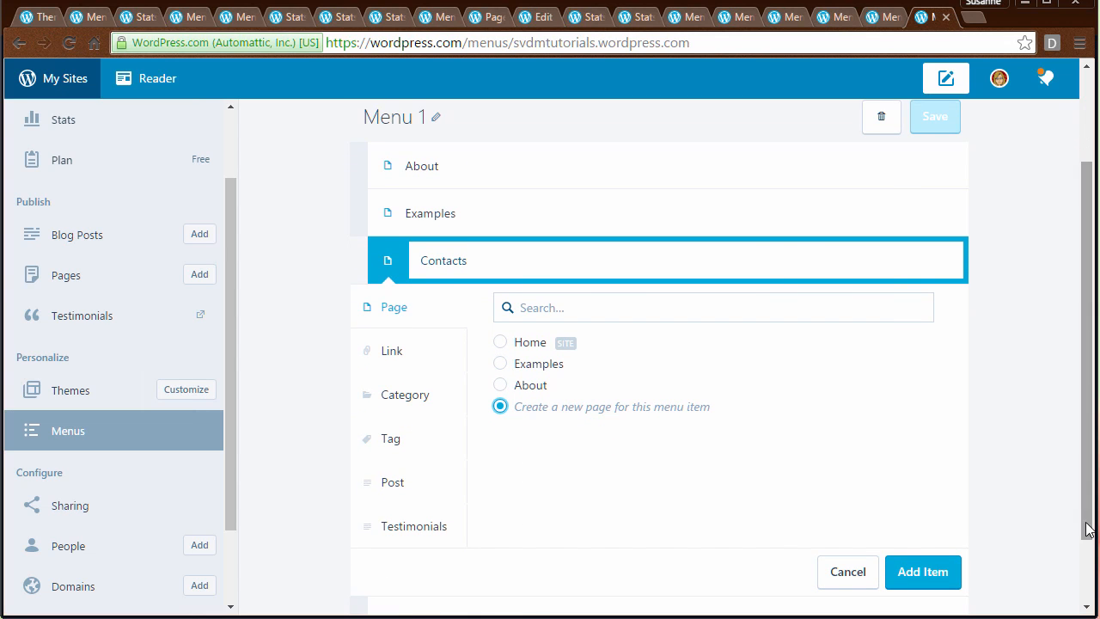
click(912, 575)
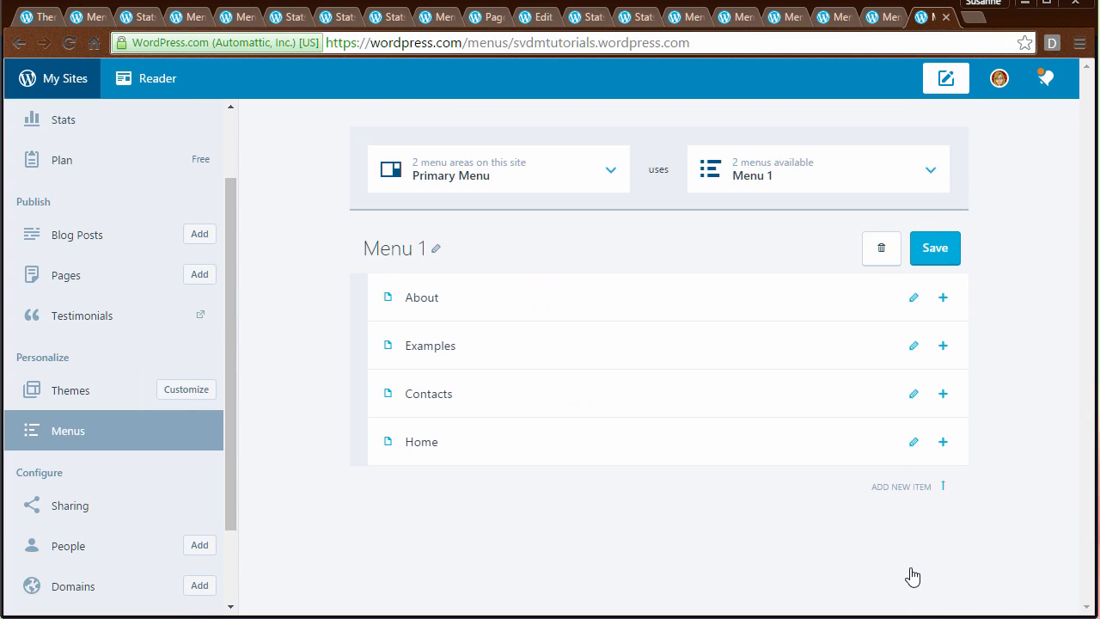
click(937, 249)
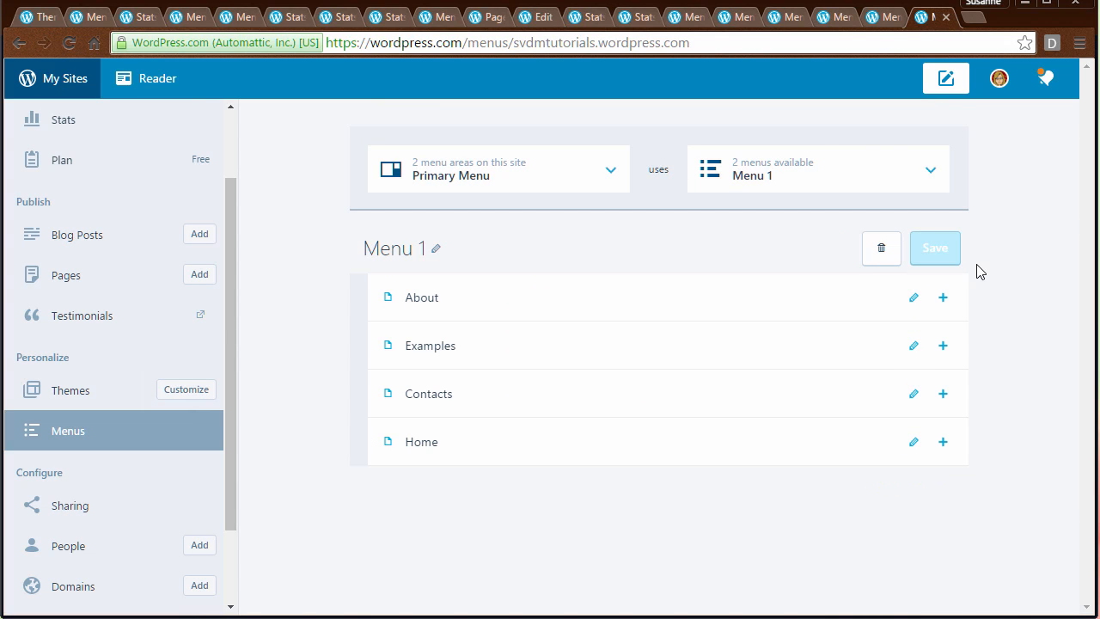
- View the site and test its Contacts, Examples, About and Home menu links
click(51, 83)
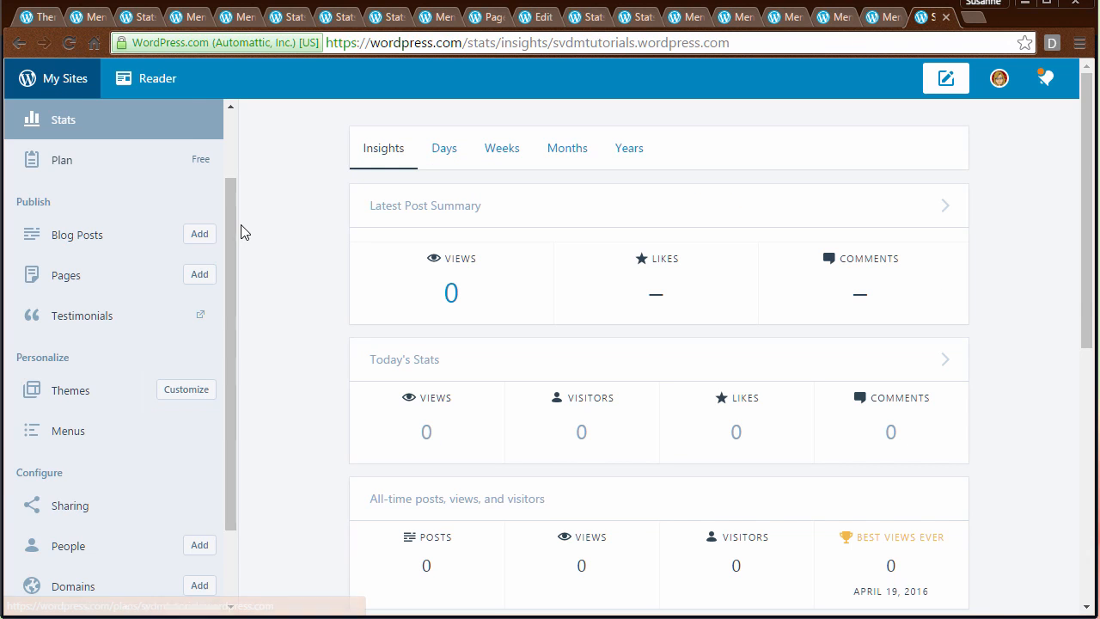
click(98, 169)
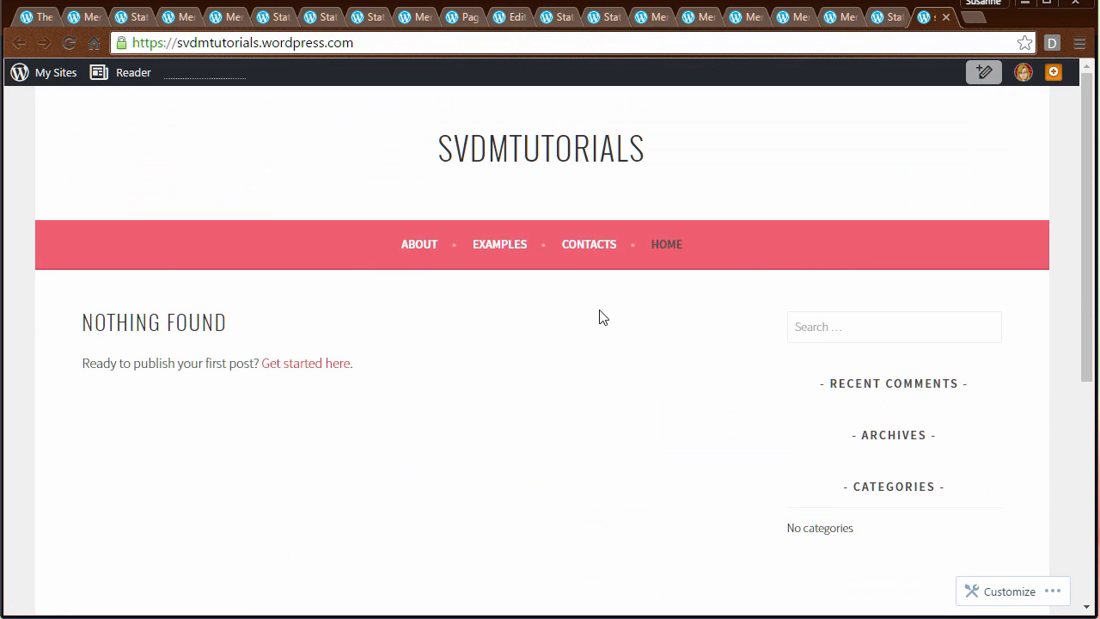
click(593, 247)
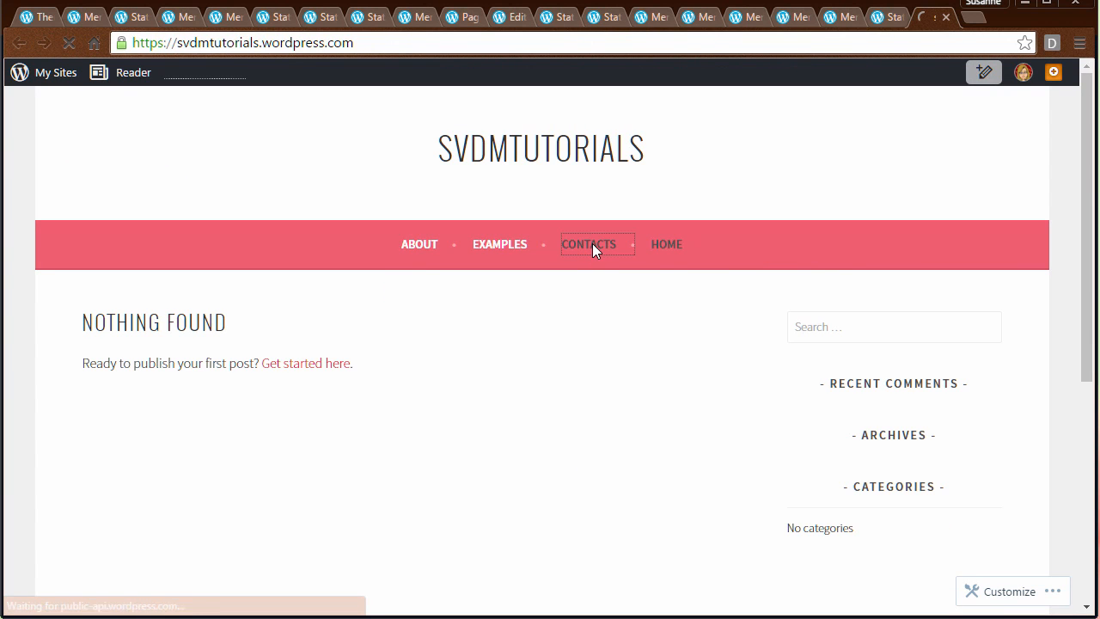
click(498, 247)
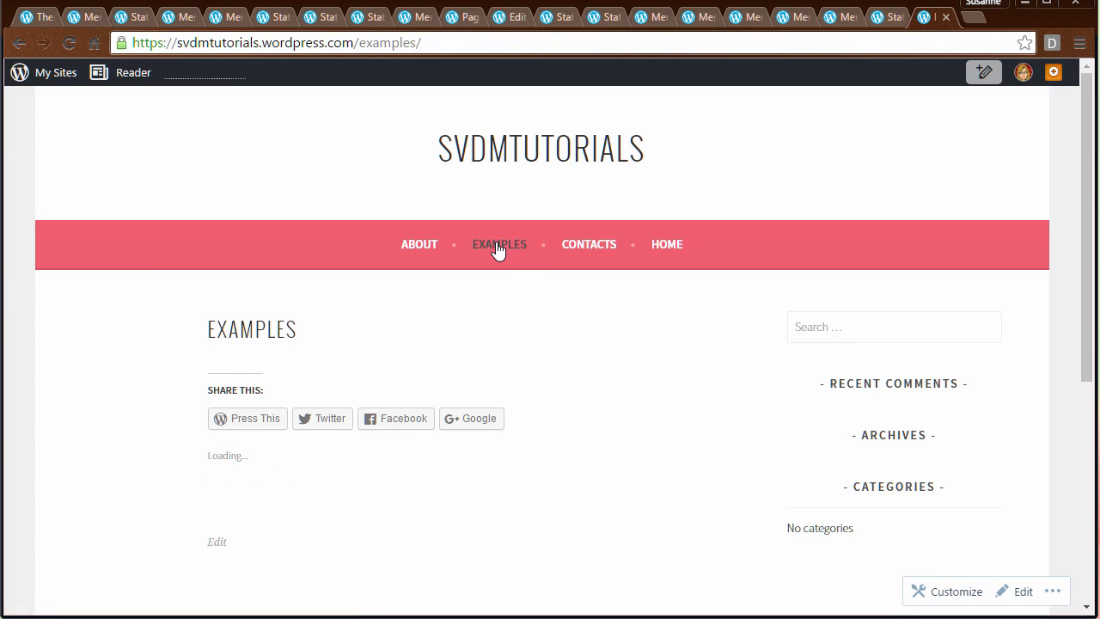
click(430, 249)
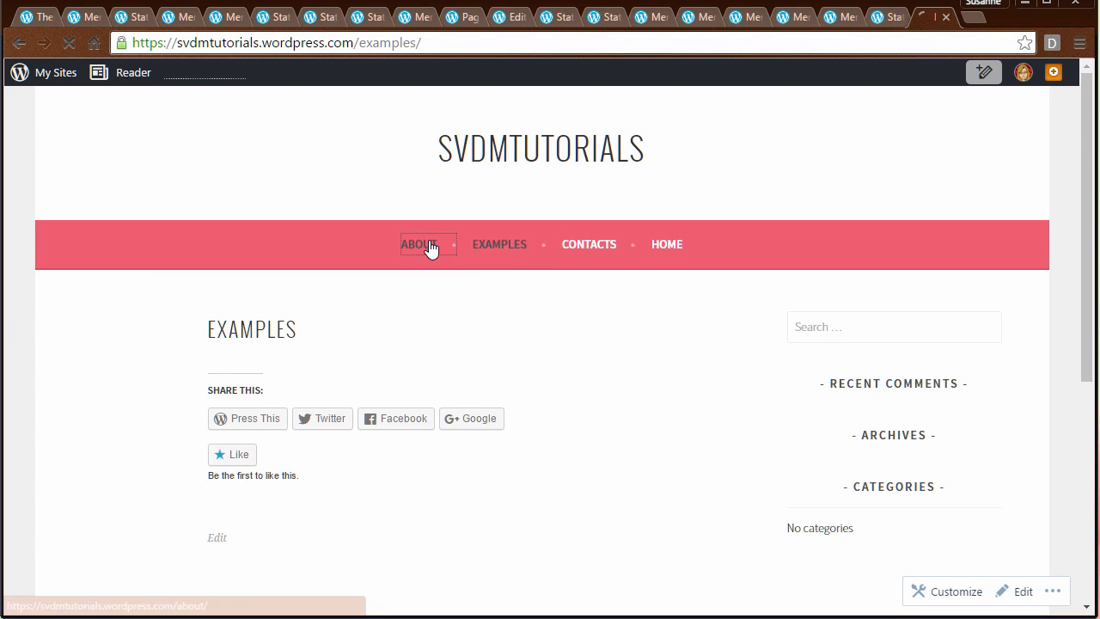
click(668, 245)
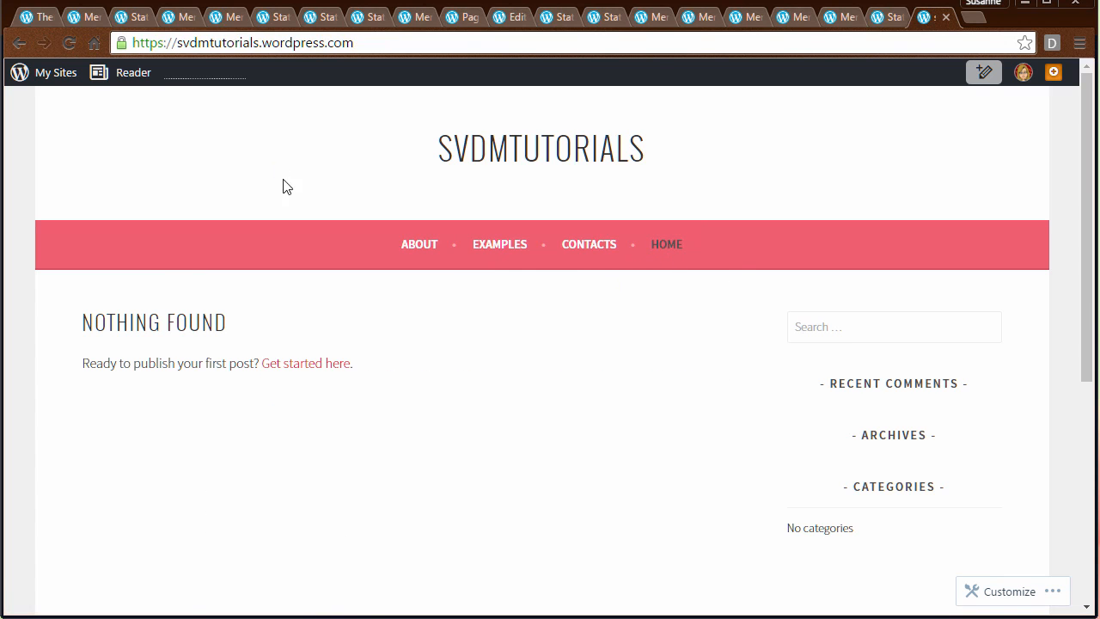
- In the site's menu settings, move Home above About as the first item of Menu 1 and save the menu
click(40, 77)
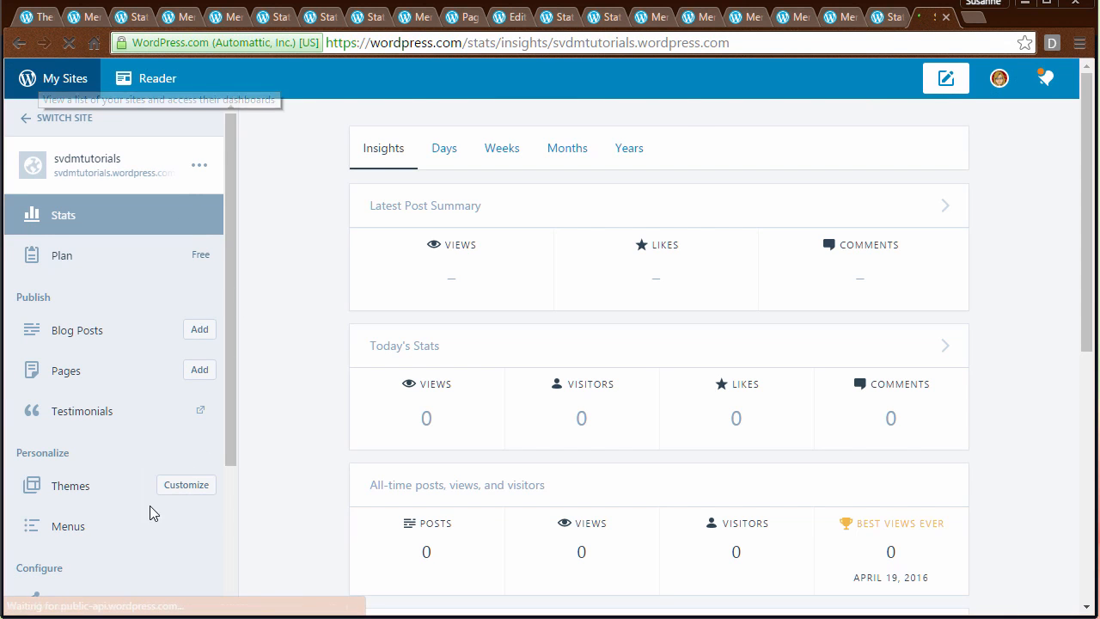
click(74, 533)
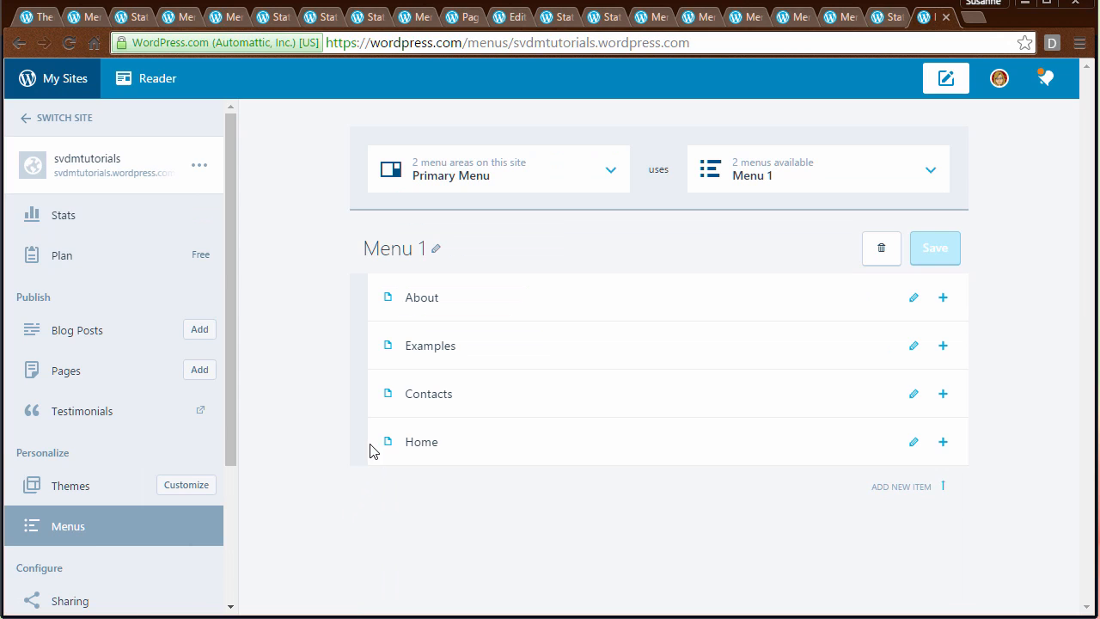
drag(371, 446, 378, 291)
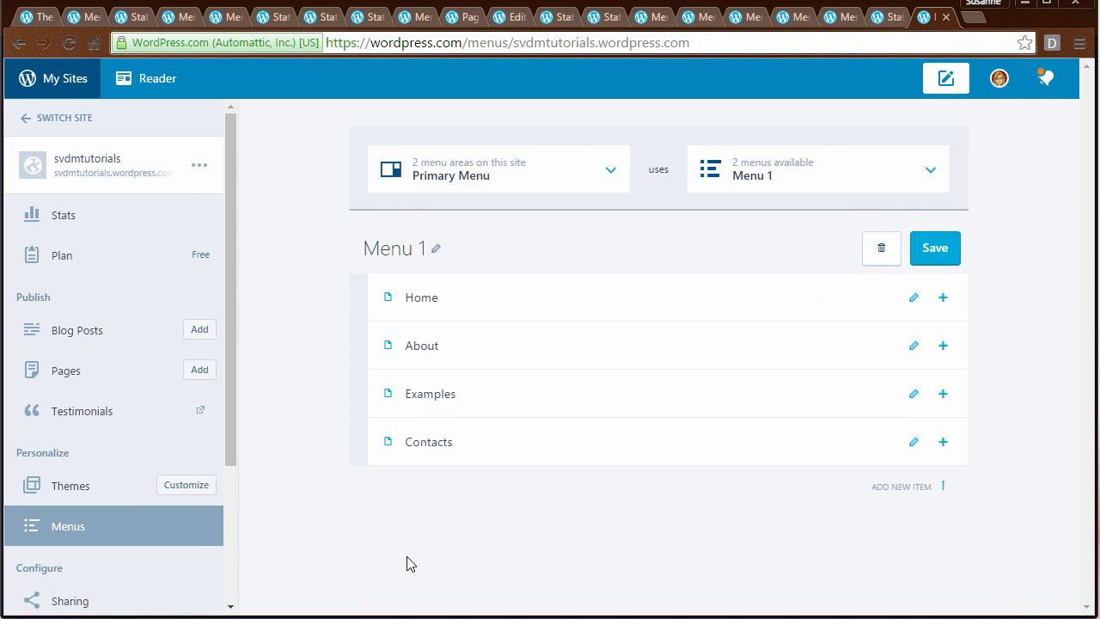
click(945, 248)
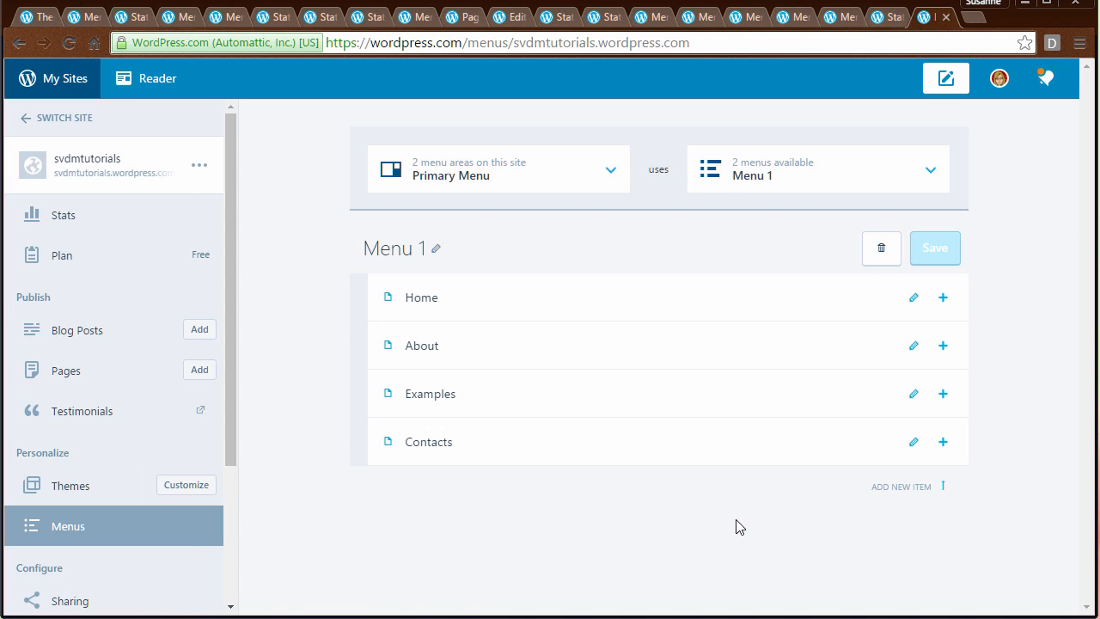
- View the site with the reordered menu and open Home, About, Examples and Contacts in turn
click(118, 172)
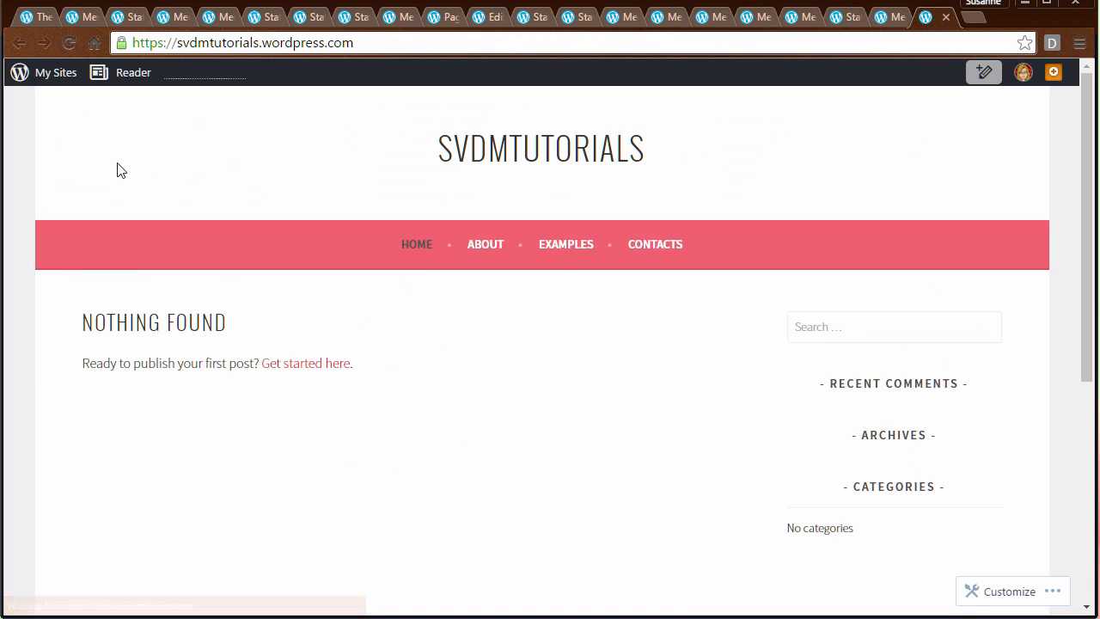
click(413, 248)
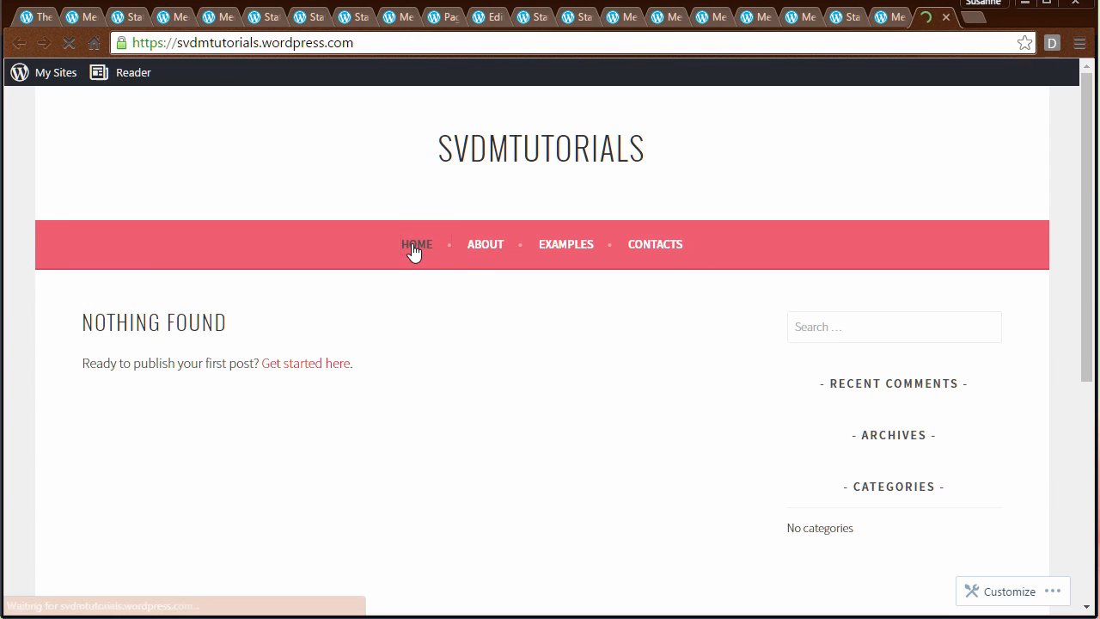
click(480, 245)
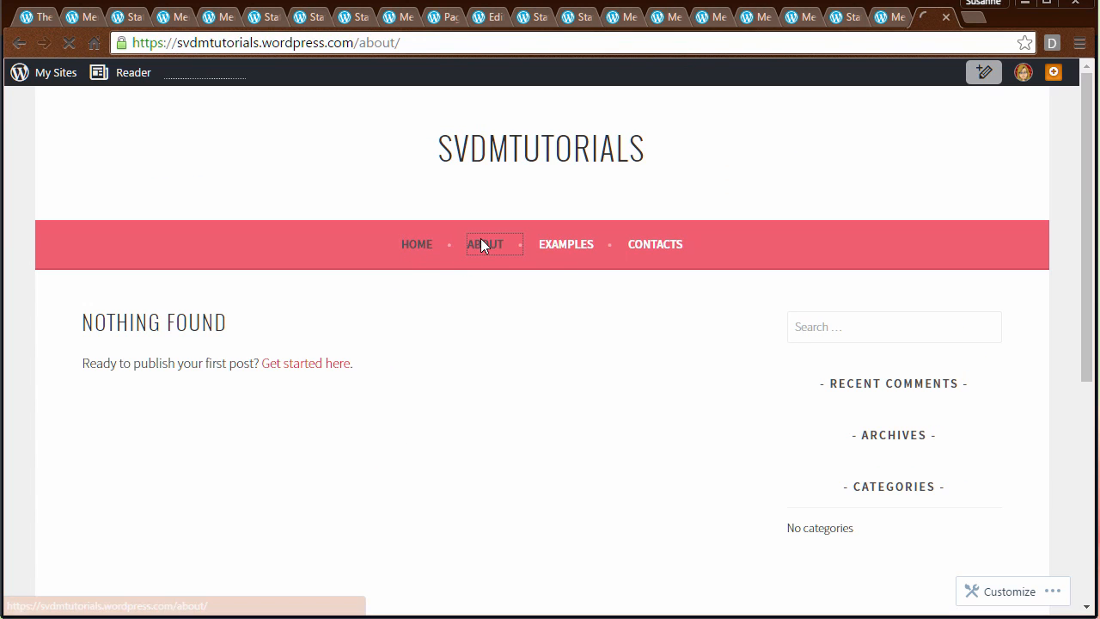
click(561, 247)
click(660, 248)
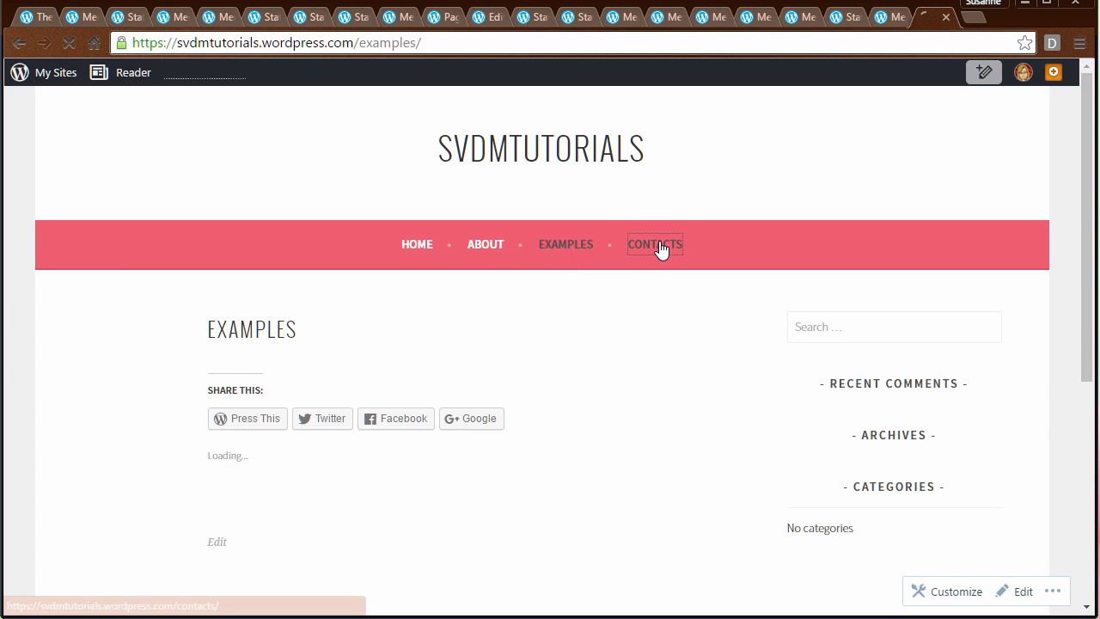